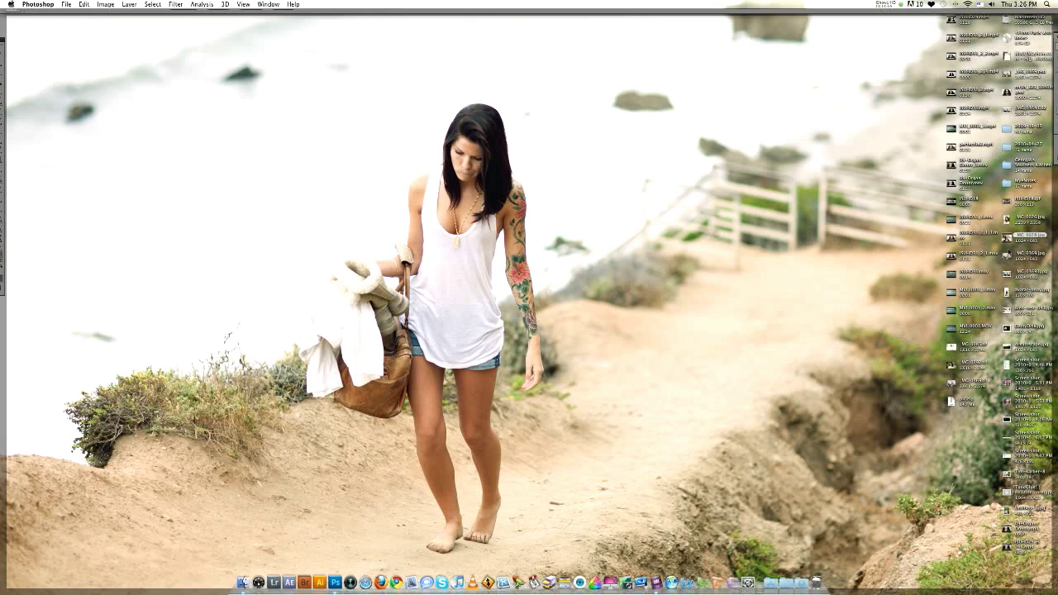
Switch to Photoshop, where the portrait photo is open
left_click(334, 582)
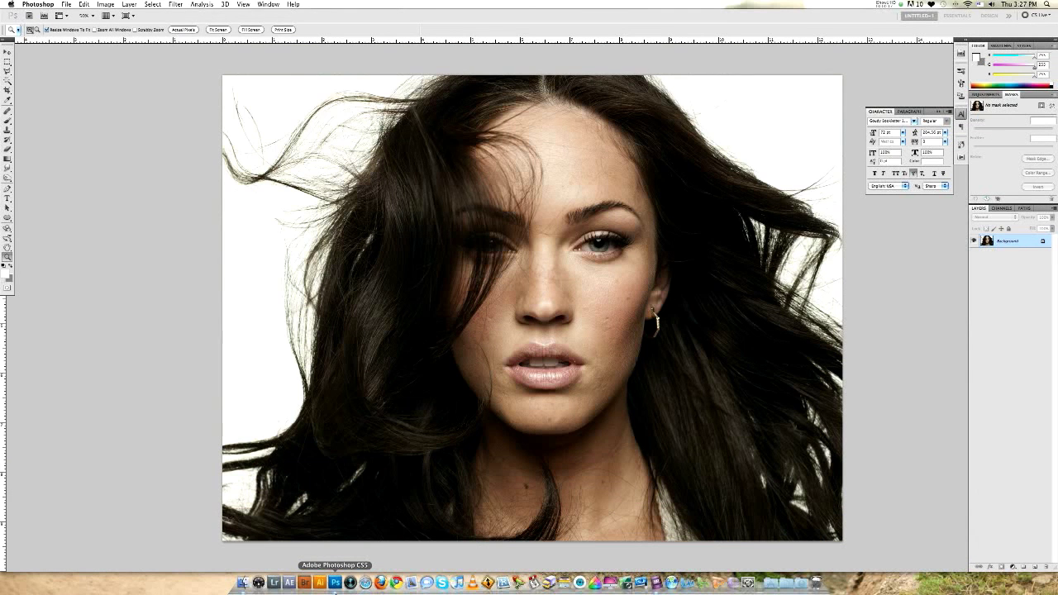
Duplicate the background layer and apply a Surface Blur to the copy
key("super+j")
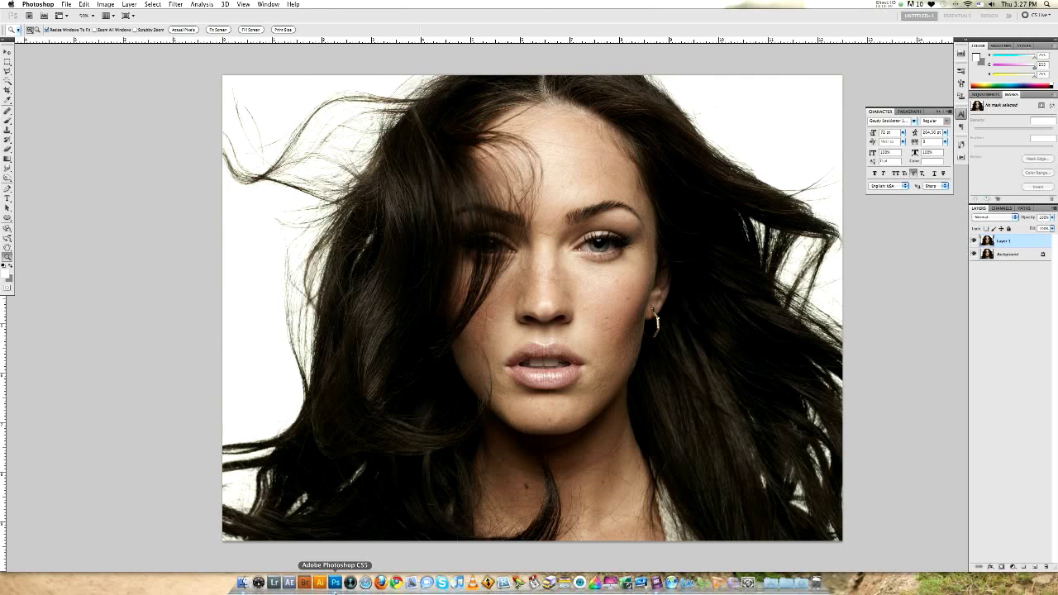
left_click(177, 4)
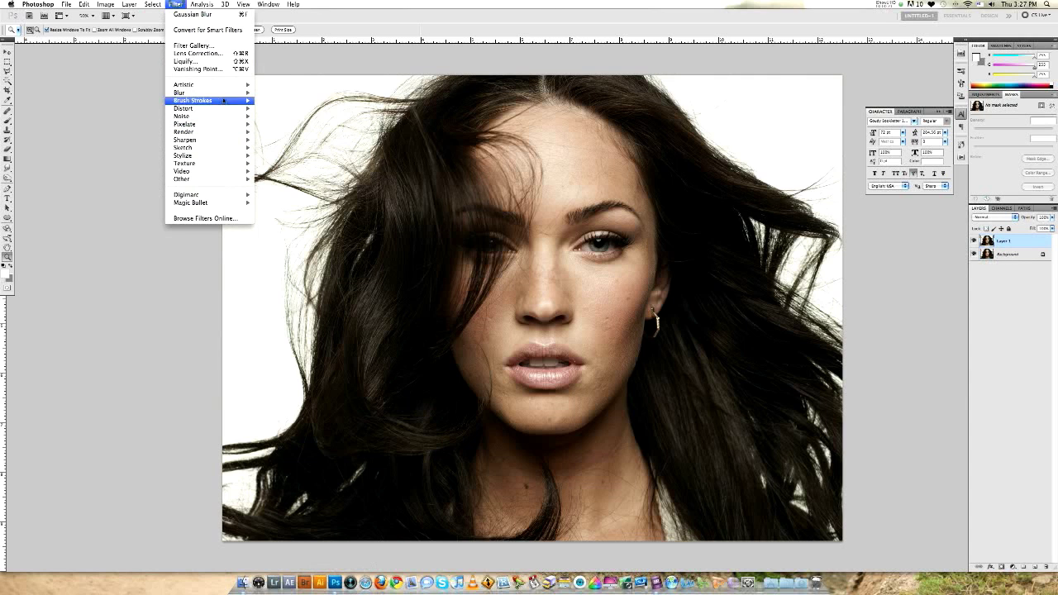
mouse_move(207, 92)
left_click(272, 172)
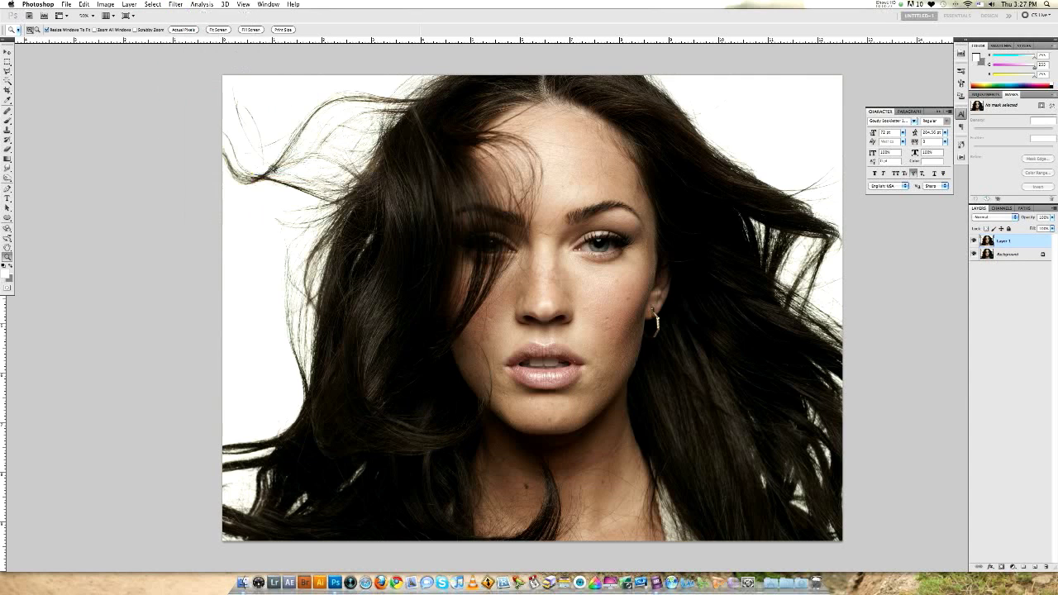
left_click(786, 261)
Add a layer mask to the blurred layer and paint black on it over the lips and eye
left_click(272, 168)
left_click(272, 168)
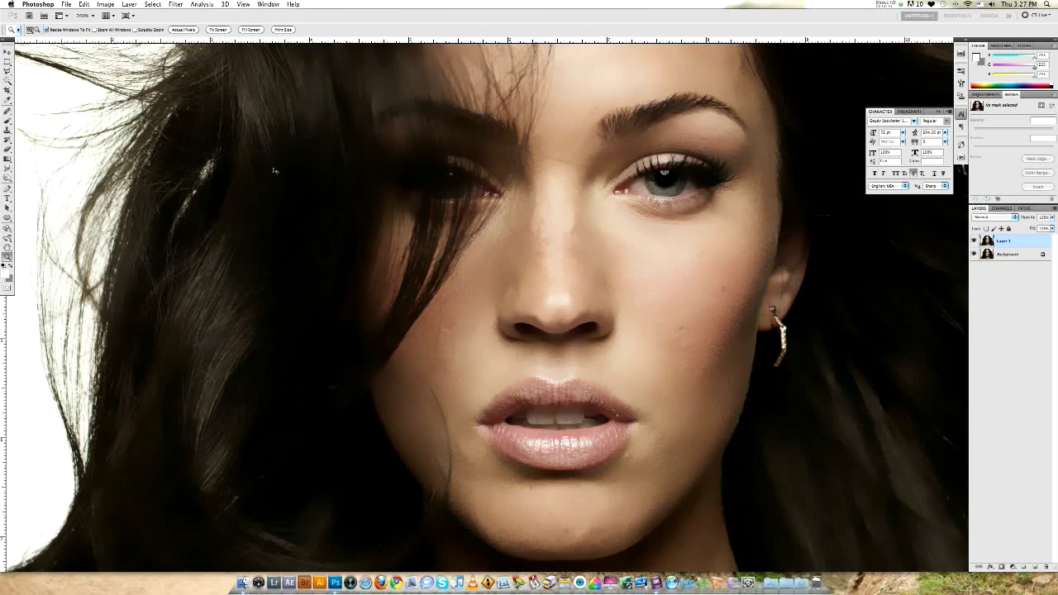
left_click(272, 168, "alt")
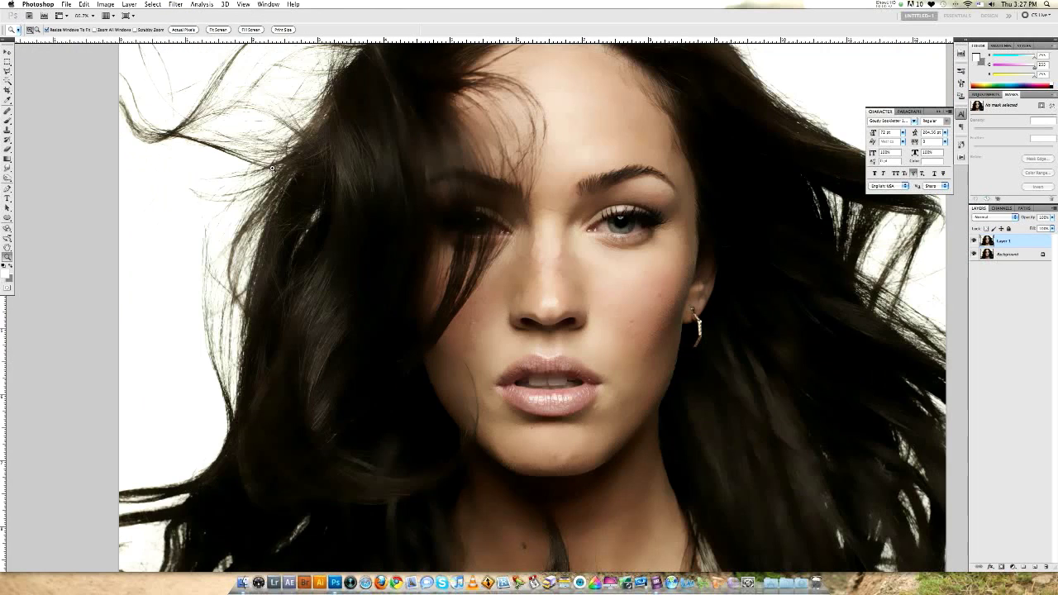
left_click(595, 334)
left_click(595, 333)
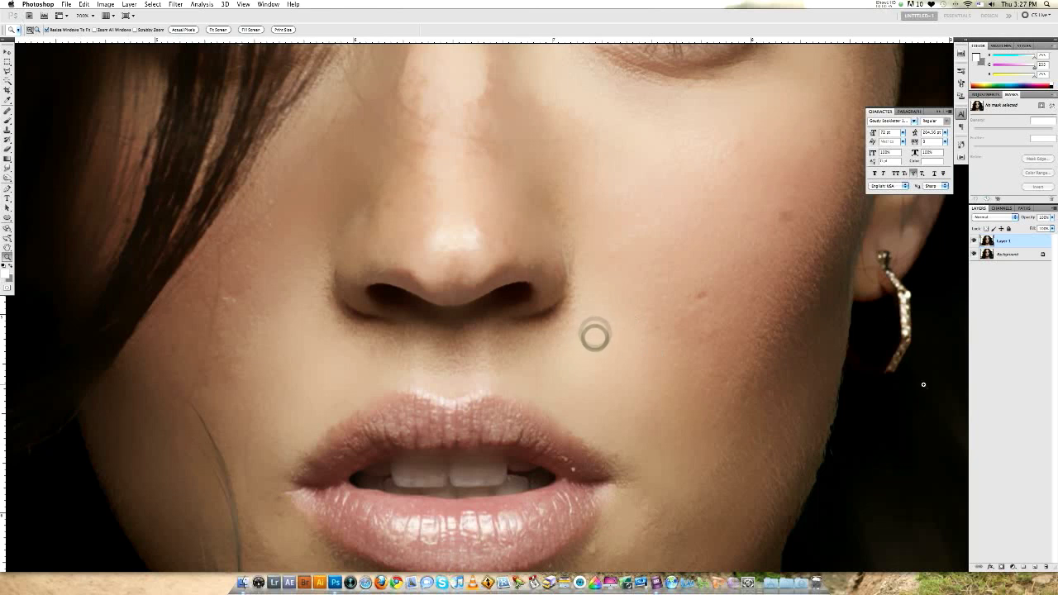
left_click(1000, 567)
key("b")
key("x")
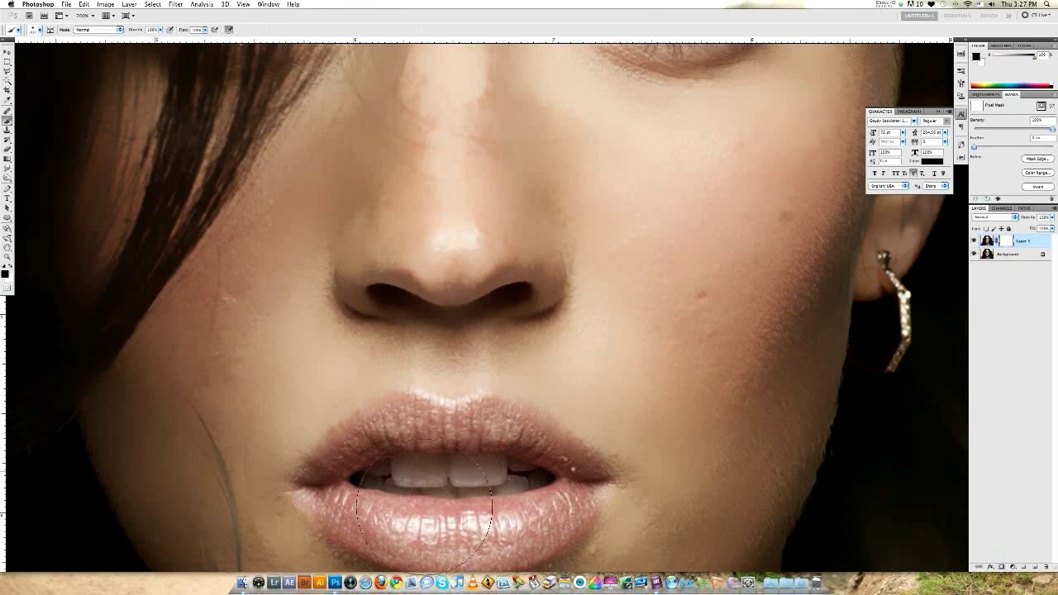
left_click_drag(614, 386, 414, 499)
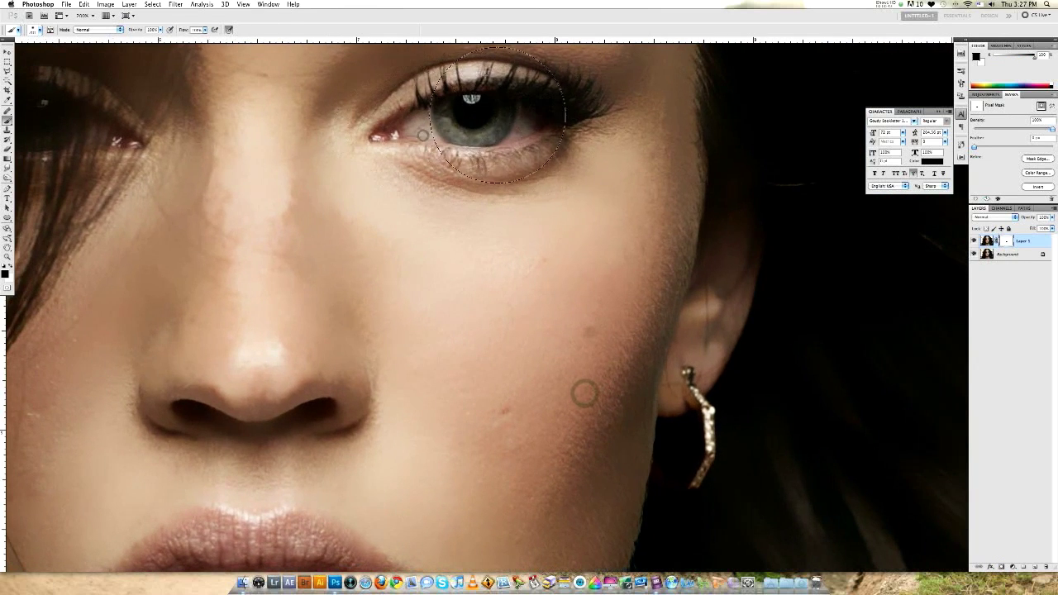
Delete the masked blur layer so only the original background remains
key("z")
key("super+0")
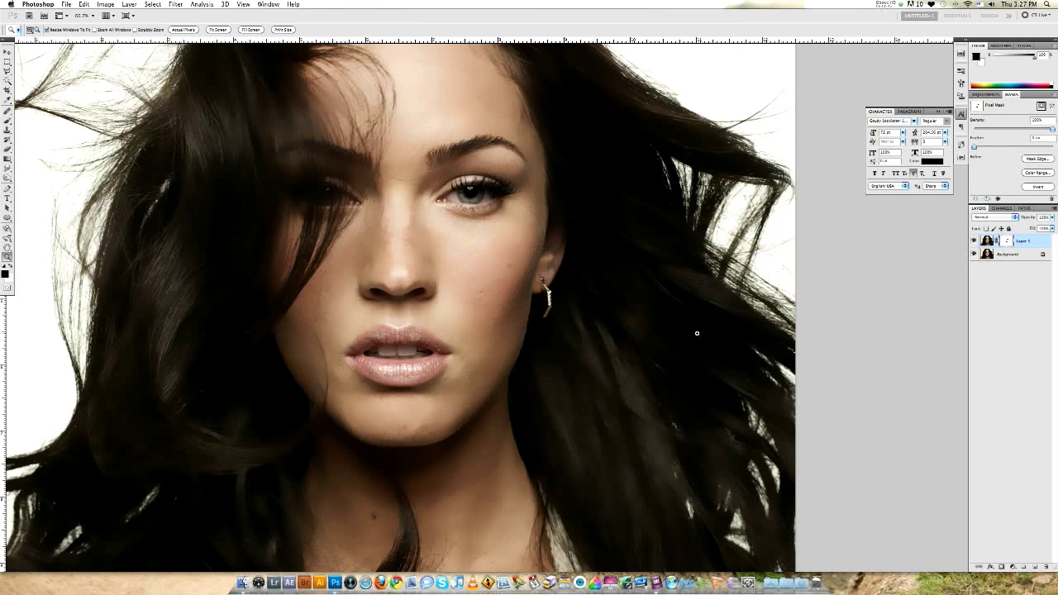
key("v")
key("BackSpace")
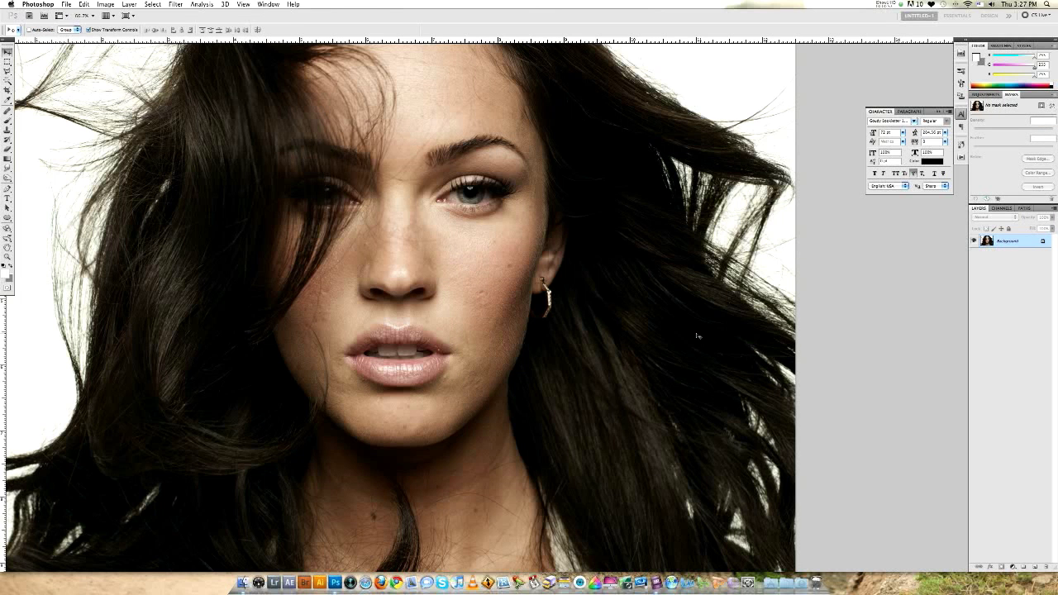
key("z")
left_click(229, 345, "alt")
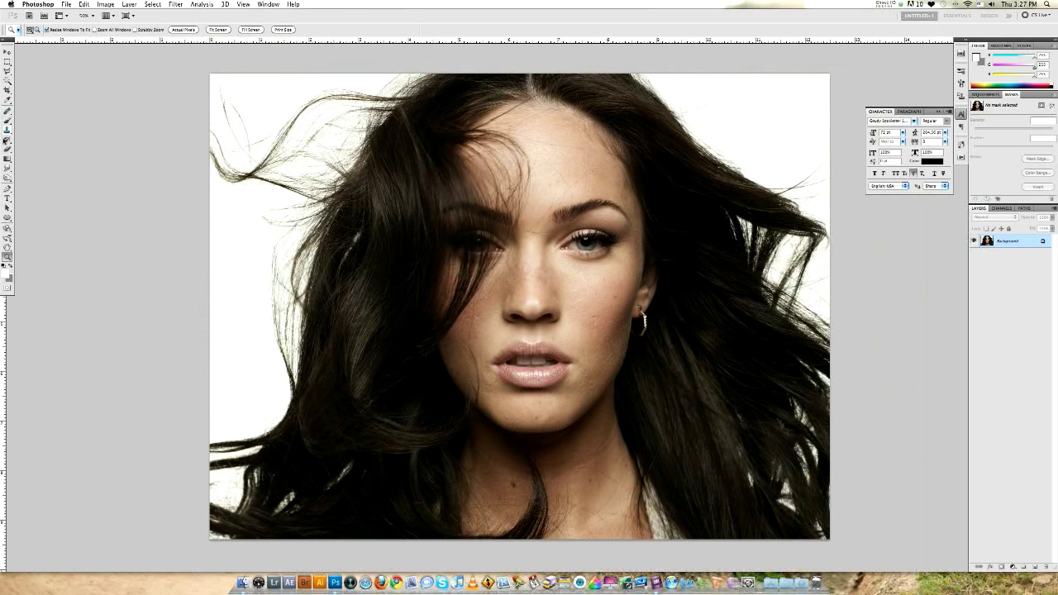
left_click(7, 113)
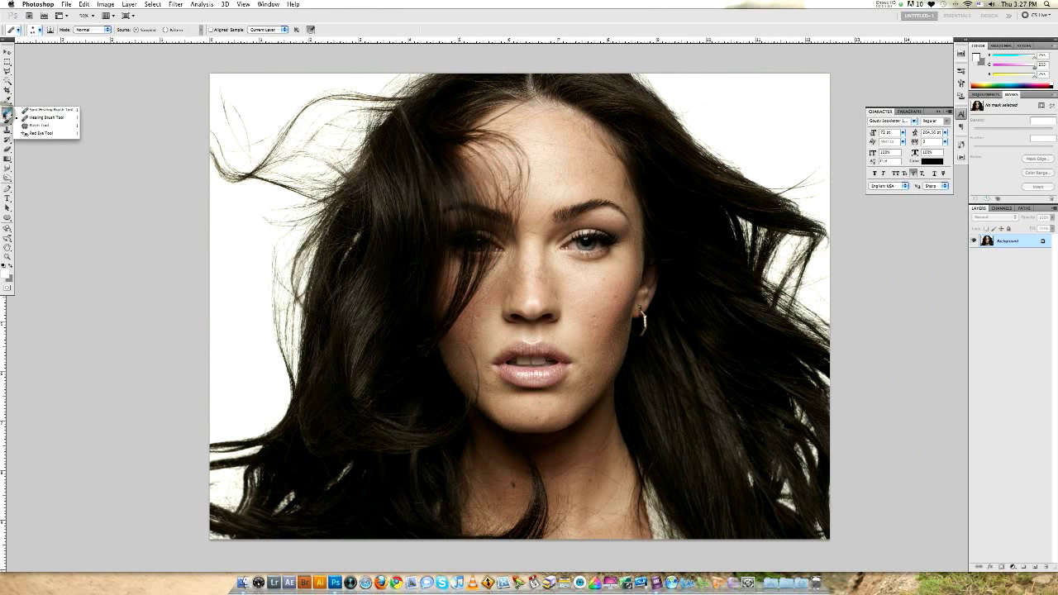
left_click(6, 130)
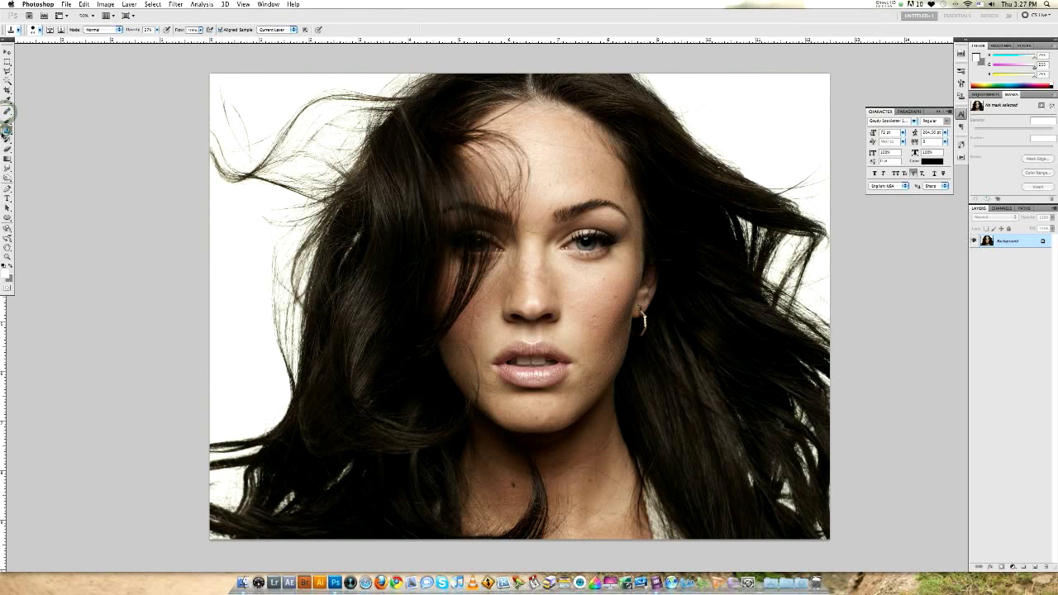
left_click(7, 176)
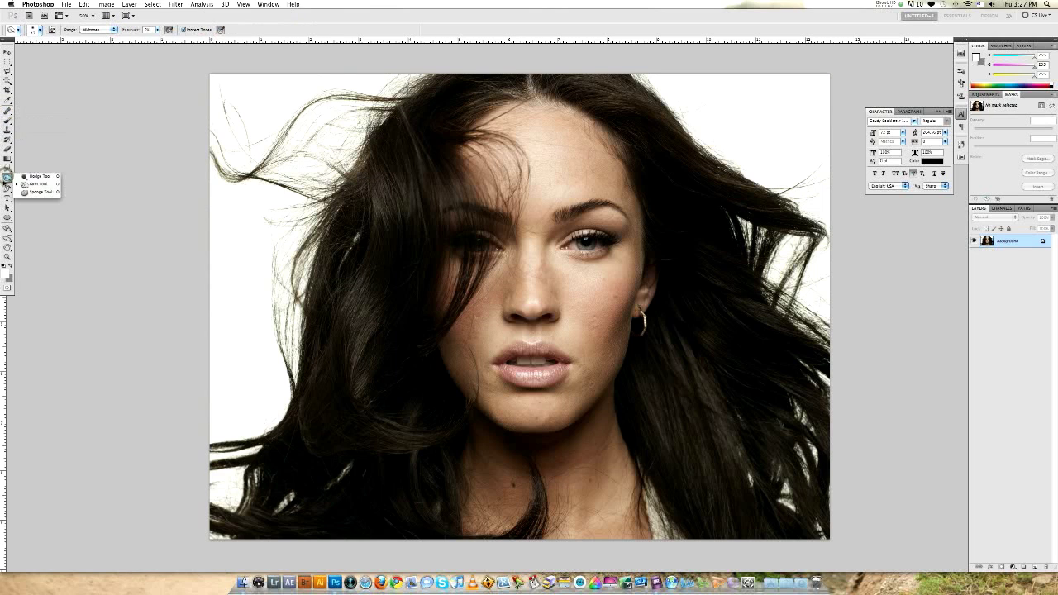
left_click(154, 161)
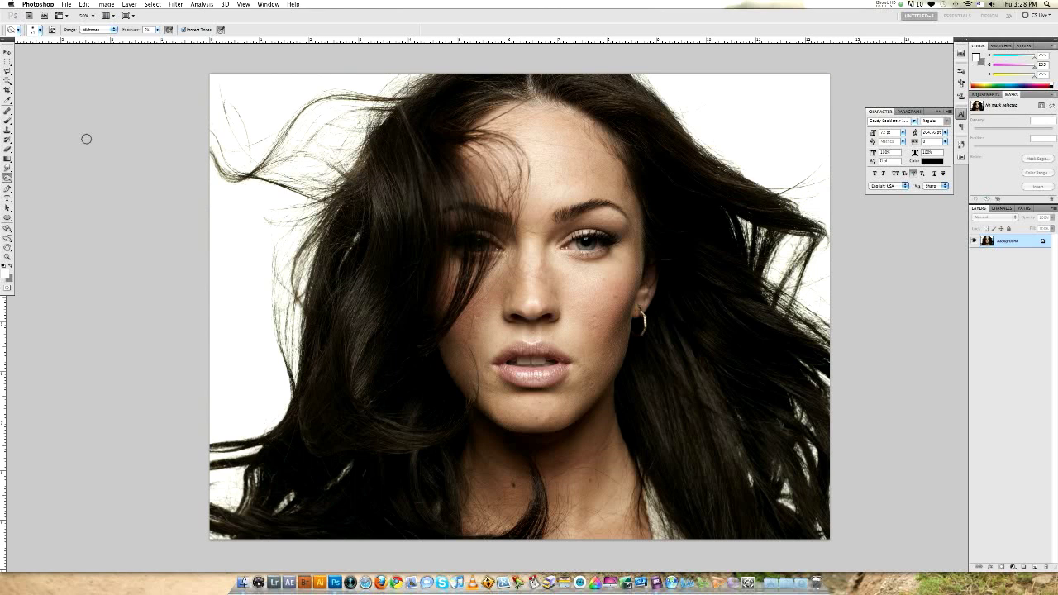
Duplicate the background layer twice and name the lower copy Tones
key("super+j")
key("super+j")
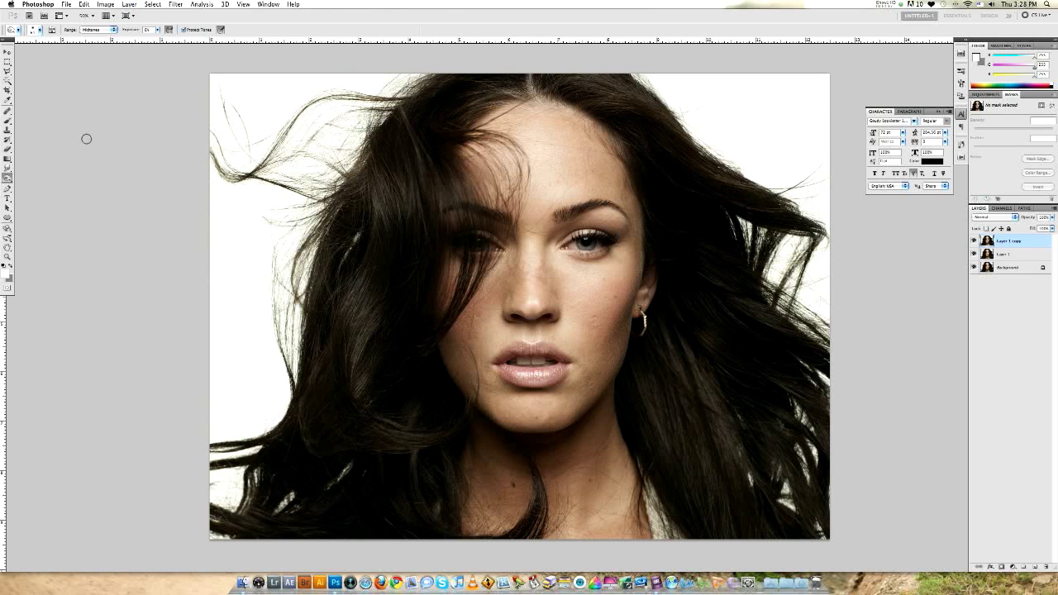
left_click(1002, 256)
left_click(974, 240)
double_click(1003, 254)
type("Tones")
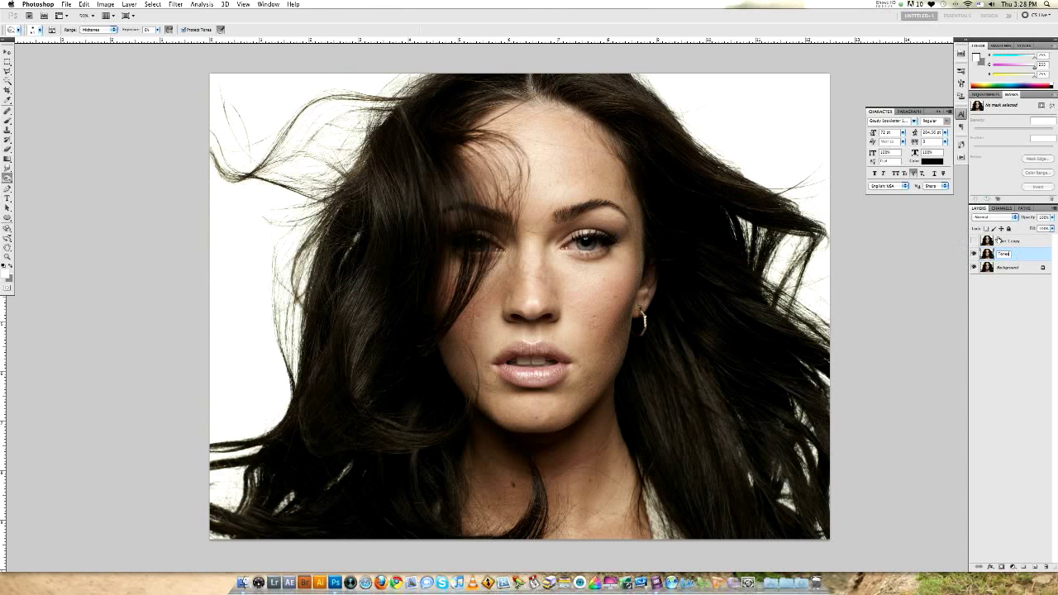
Show the topmost layer copy again and rename it Texture
left_click(973, 241)
double_click(1009, 241)
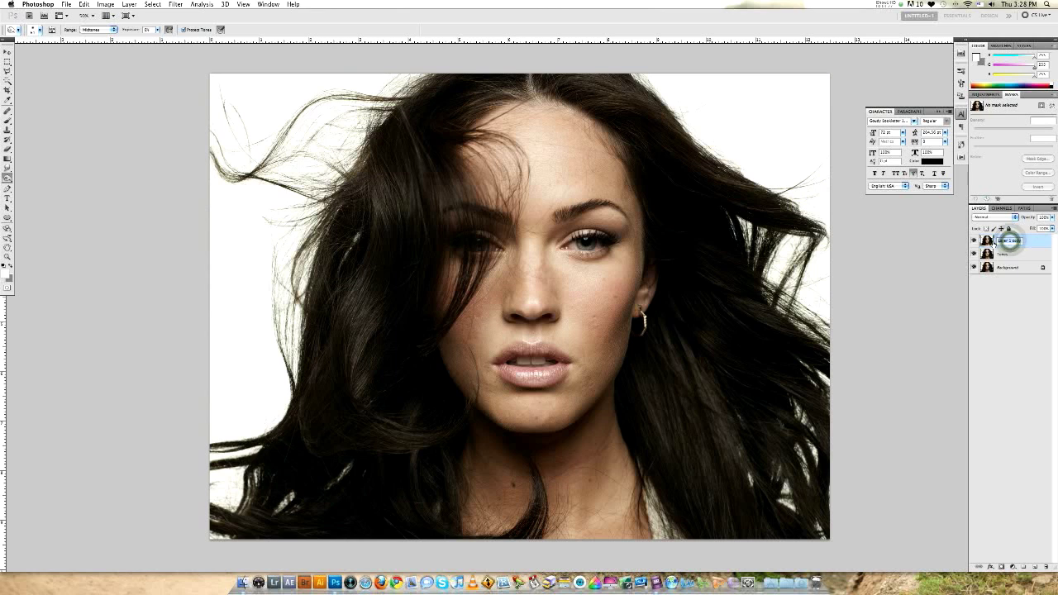
type("Texture")
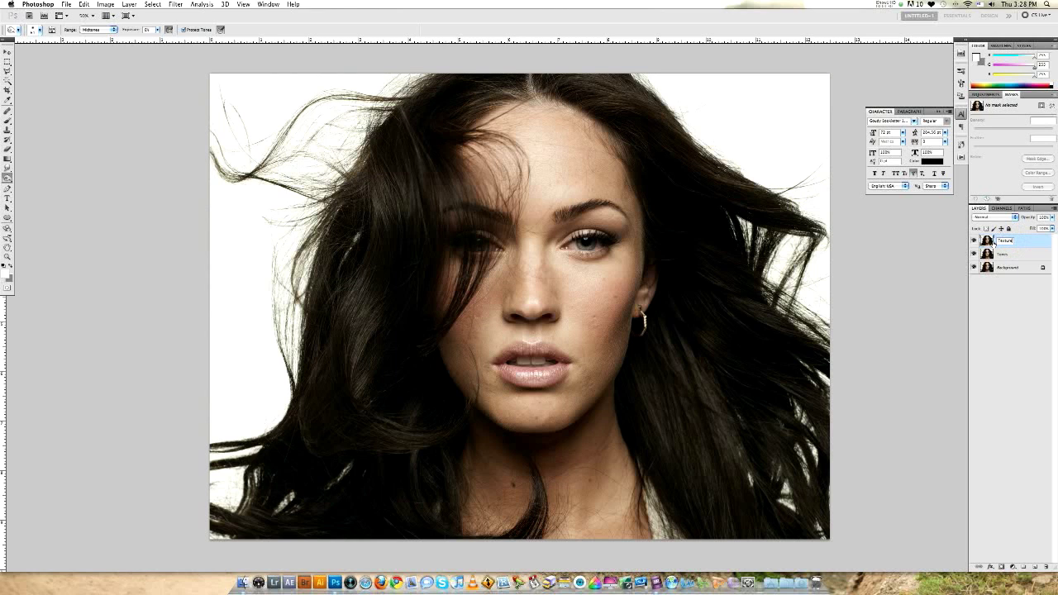
key("Return")
Hide the Texture layer and apply a Gaussian Blur with a 15-pixel radius to the Tones layer
left_click(973, 241)
left_click(1024, 255)
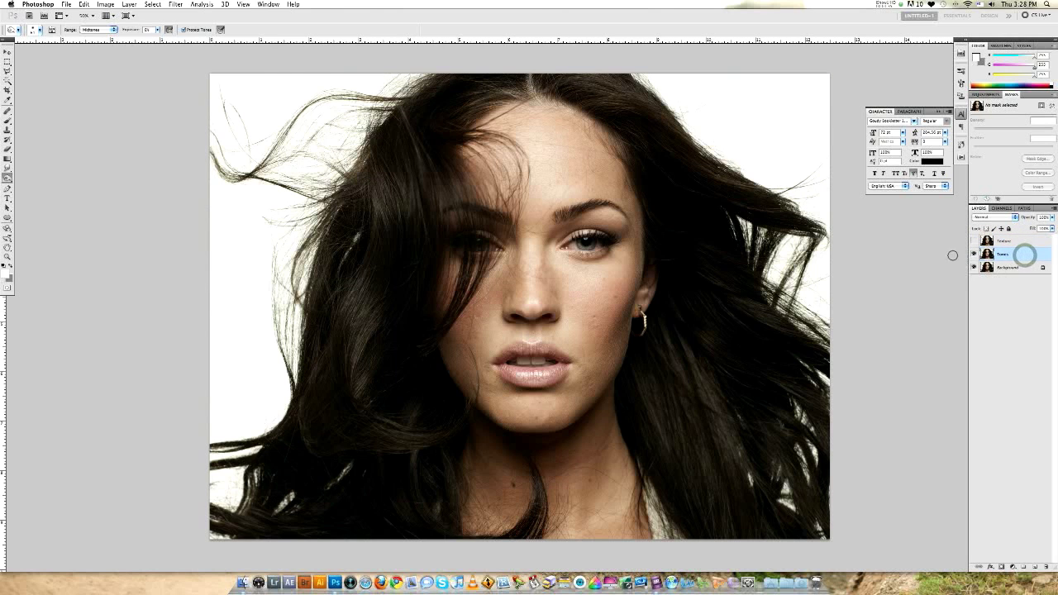
left_click(177, 5)
mouse_move(190, 92)
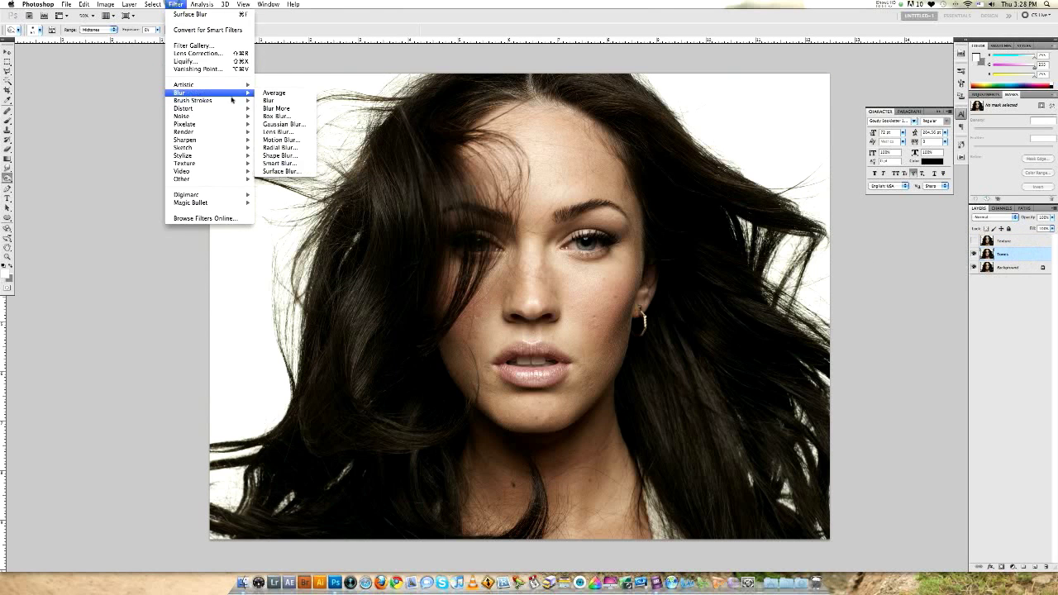
left_click(281, 124)
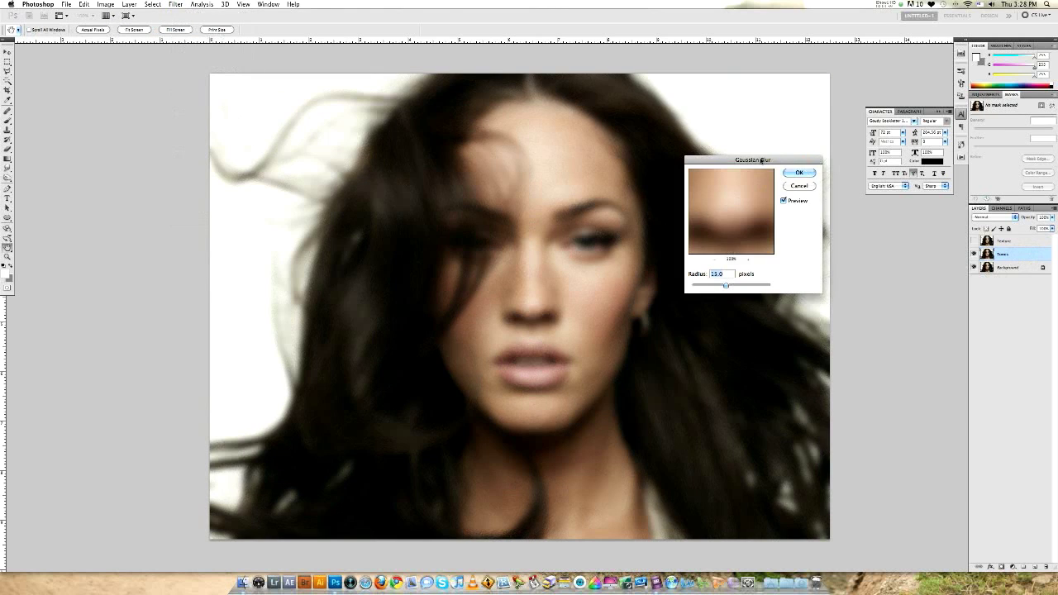
left_click_drag(699, 159, 753, 158)
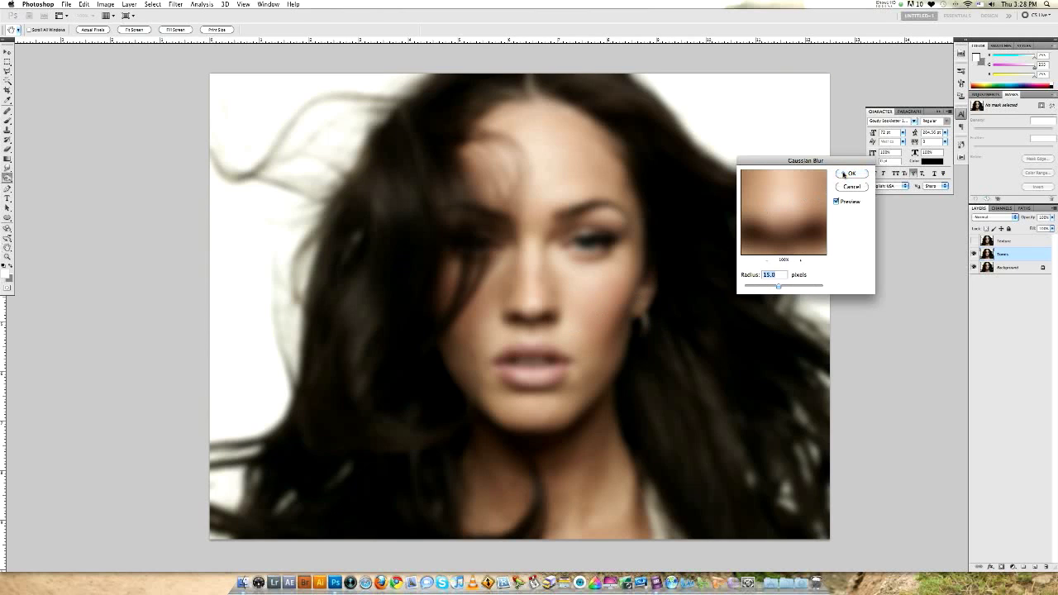
left_click(843, 174)
Select the Texture layer and make it visible again
left_click(1009, 242)
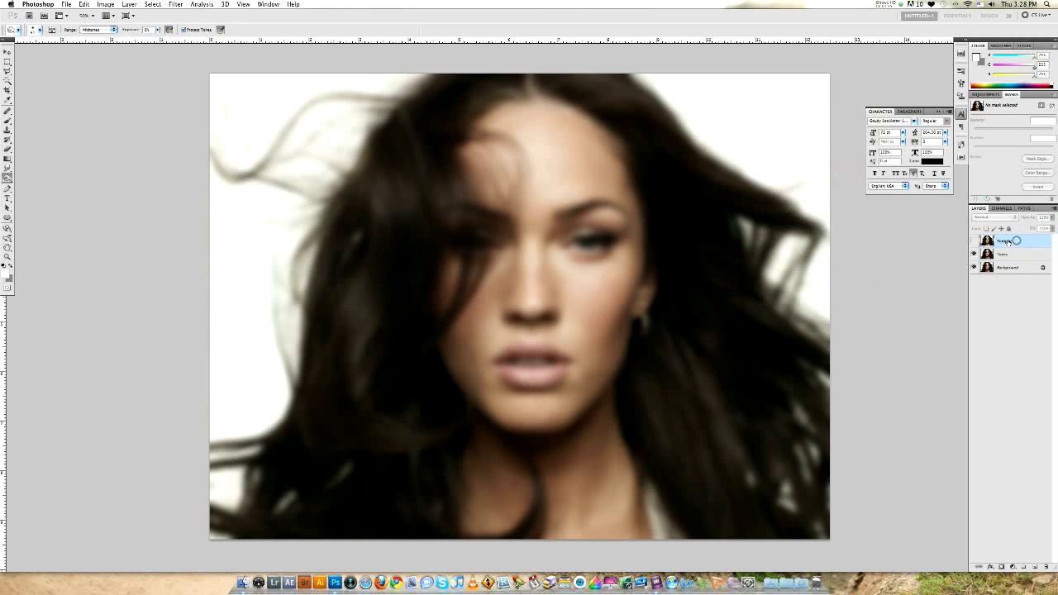
left_click(974, 240)
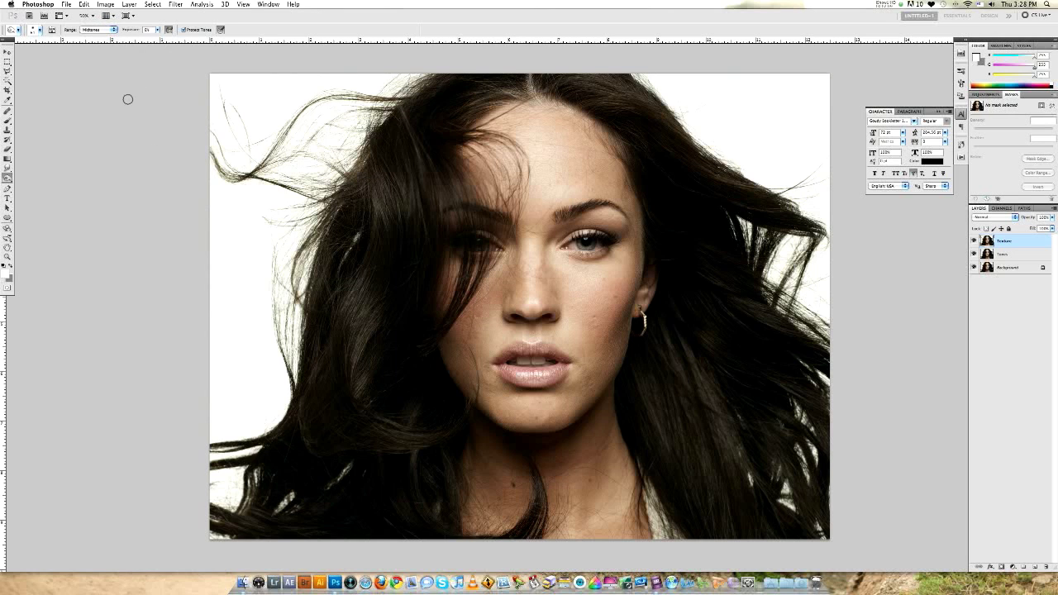
left_click(105, 4)
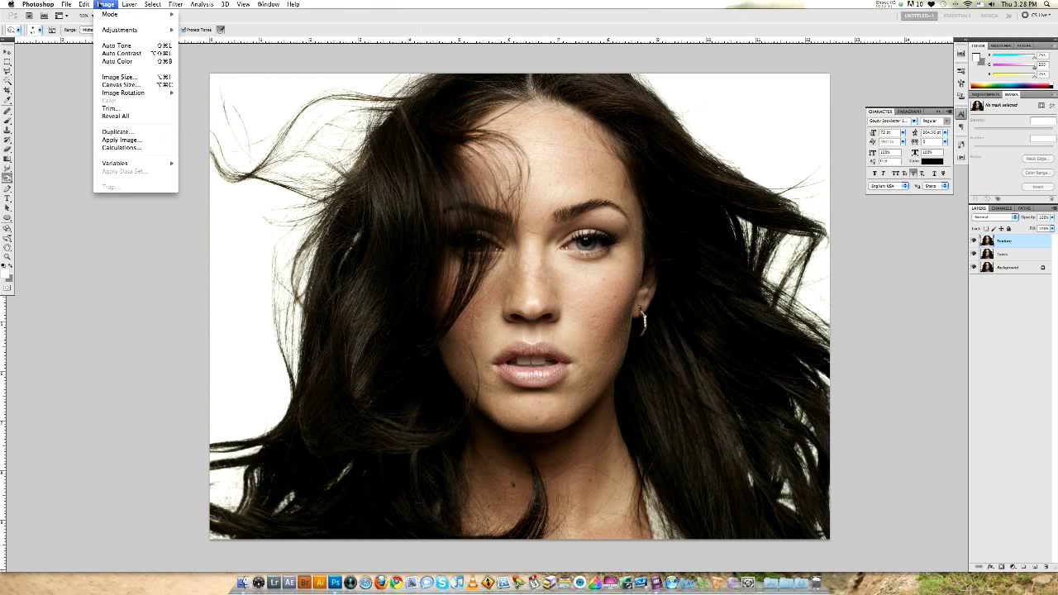
mouse_move(110, 15)
left_click(206, 108)
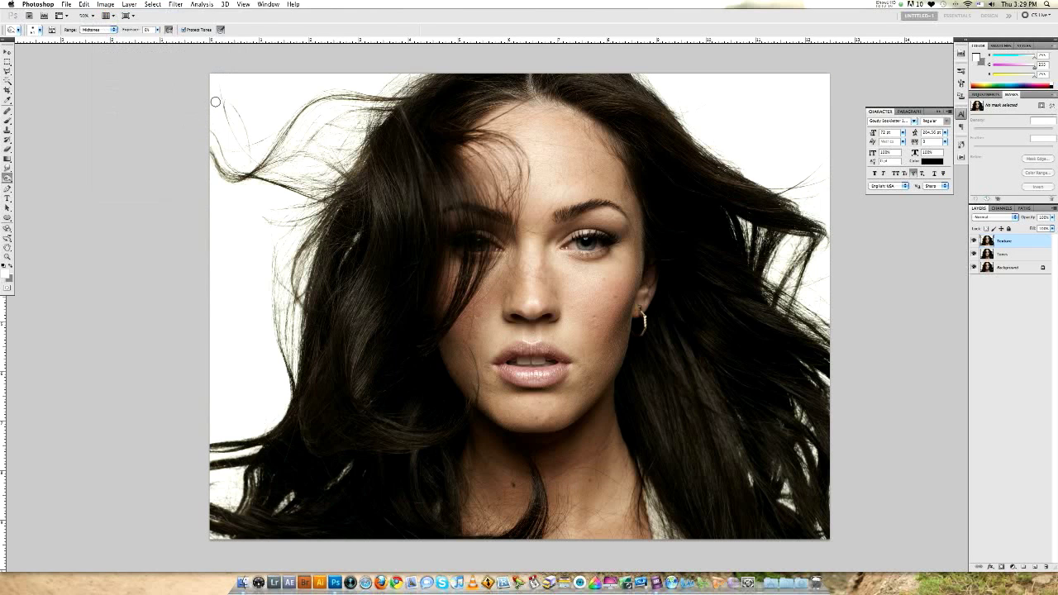
Apply the Tones layer to the Texture layer with Apply Image, using Subtract blending, scale 2 and offset 128, and toggle the layer to compare
left_click(108, 5)
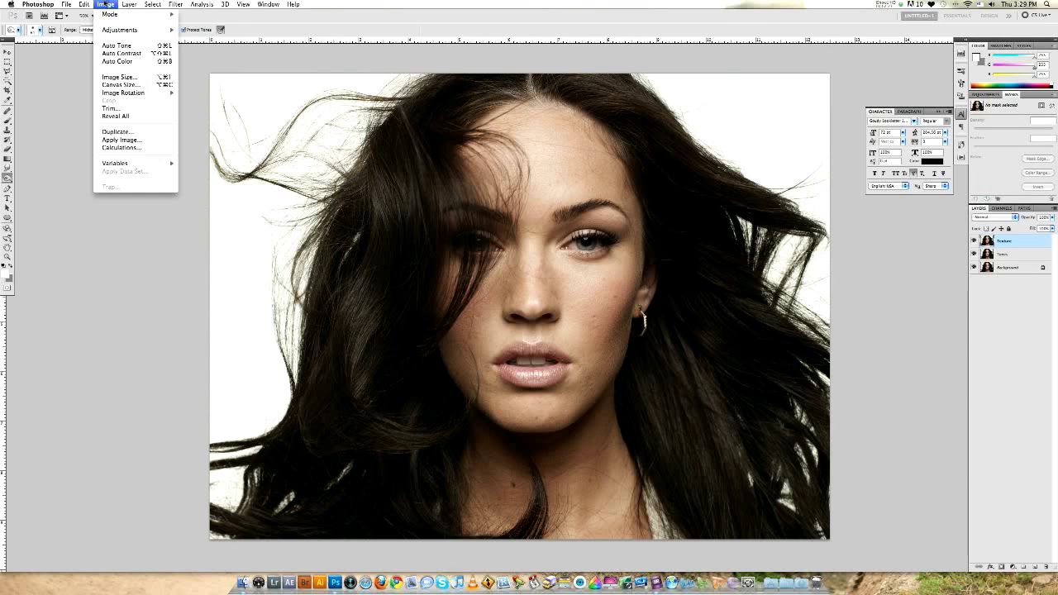
left_click(132, 141)
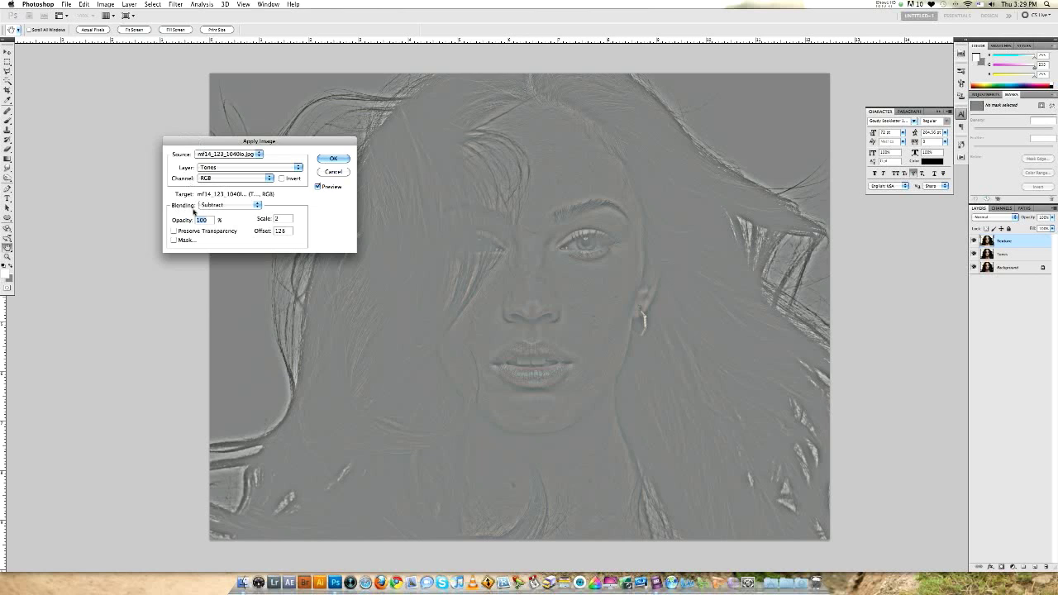
left_click(280, 219)
left_click(330, 160)
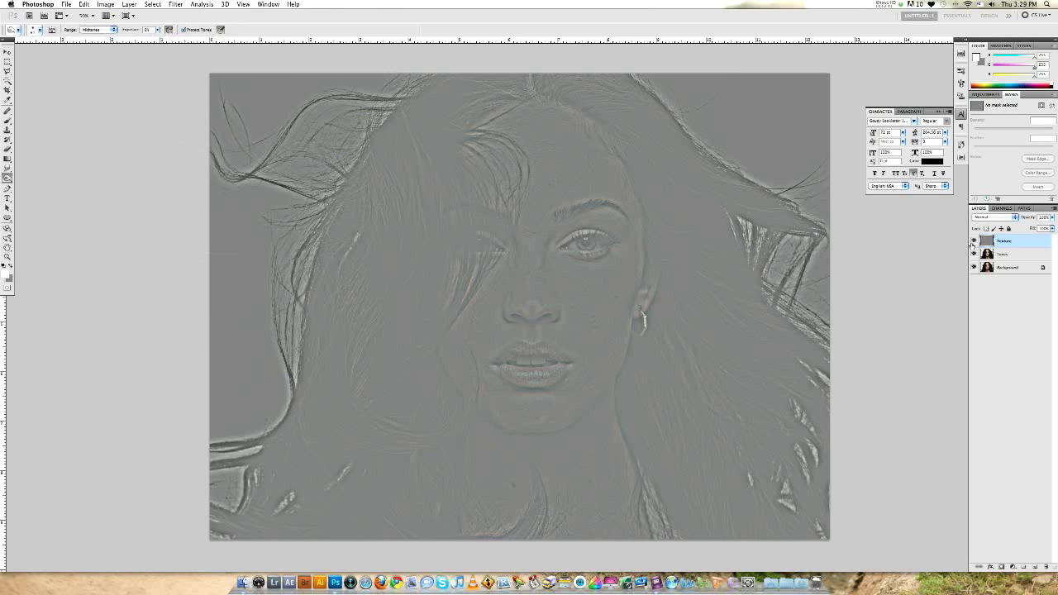
left_click(973, 241)
left_click(973, 240)
left_click(972, 241)
Apply the Tones layer to the Texture layer with Apply Image, using the inverted RGB channel, Add blending, scale 2 and offset 0
left_click(106, 4)
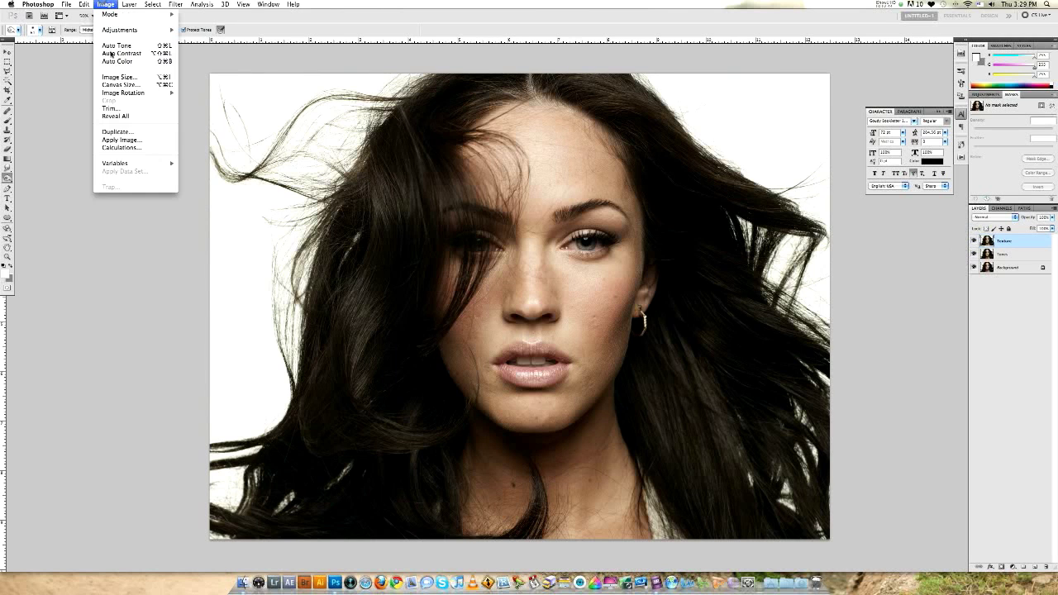
left_click(121, 141)
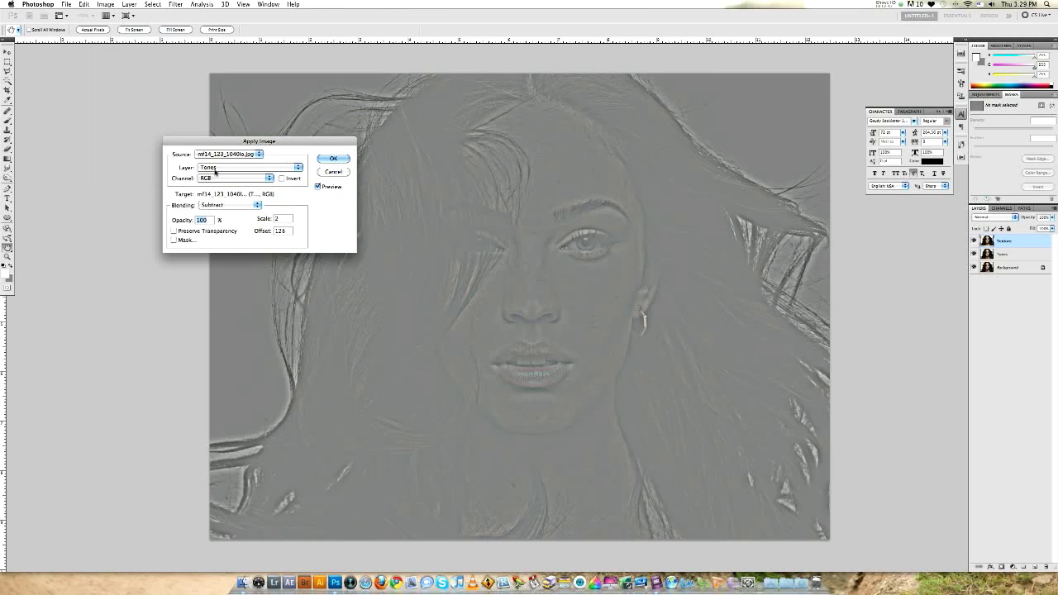
left_click(227, 205)
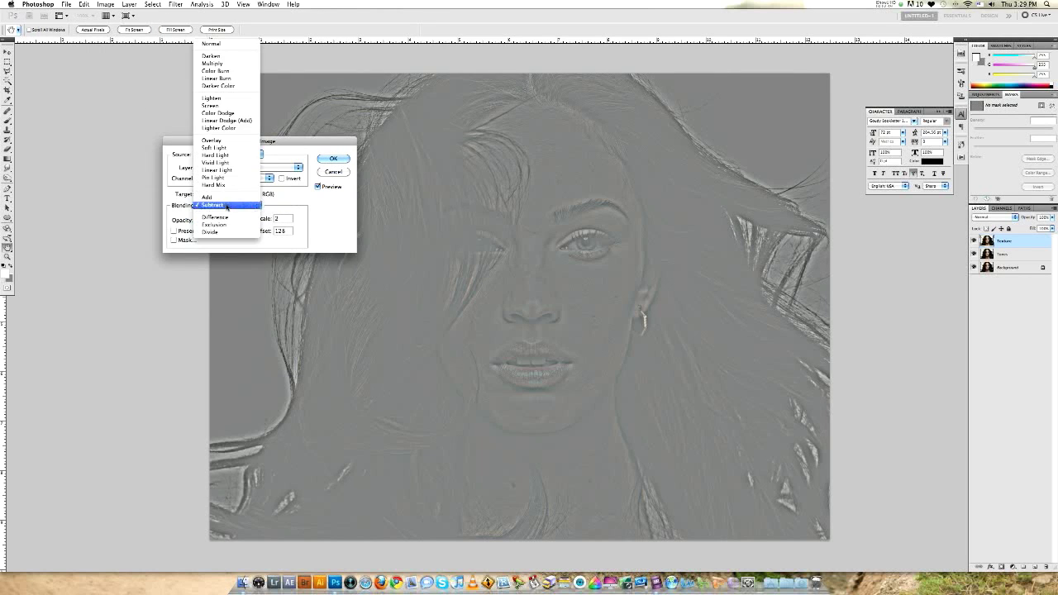
left_click(219, 196)
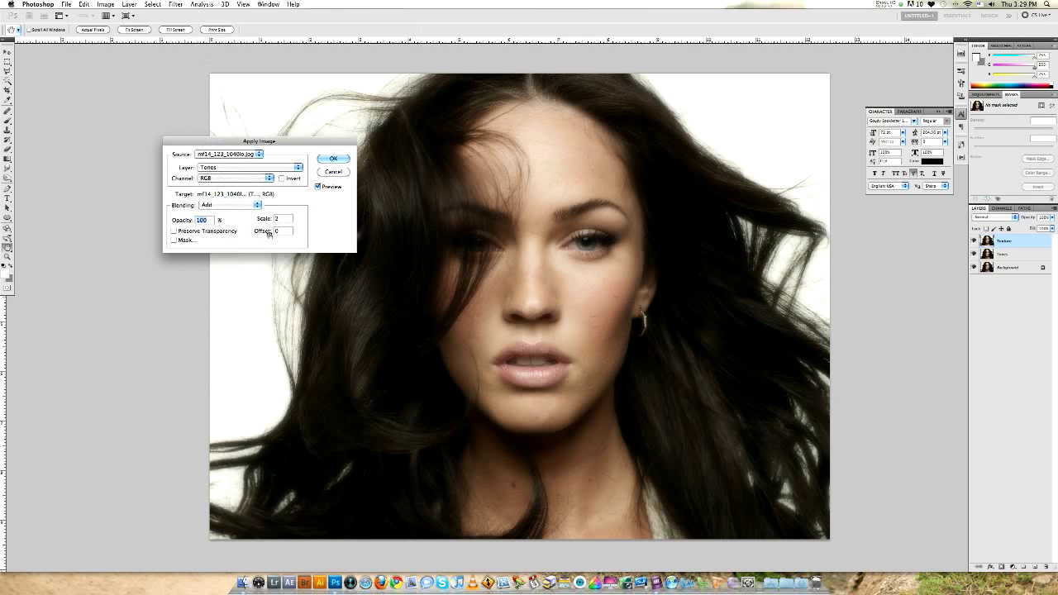
left_click(282, 179)
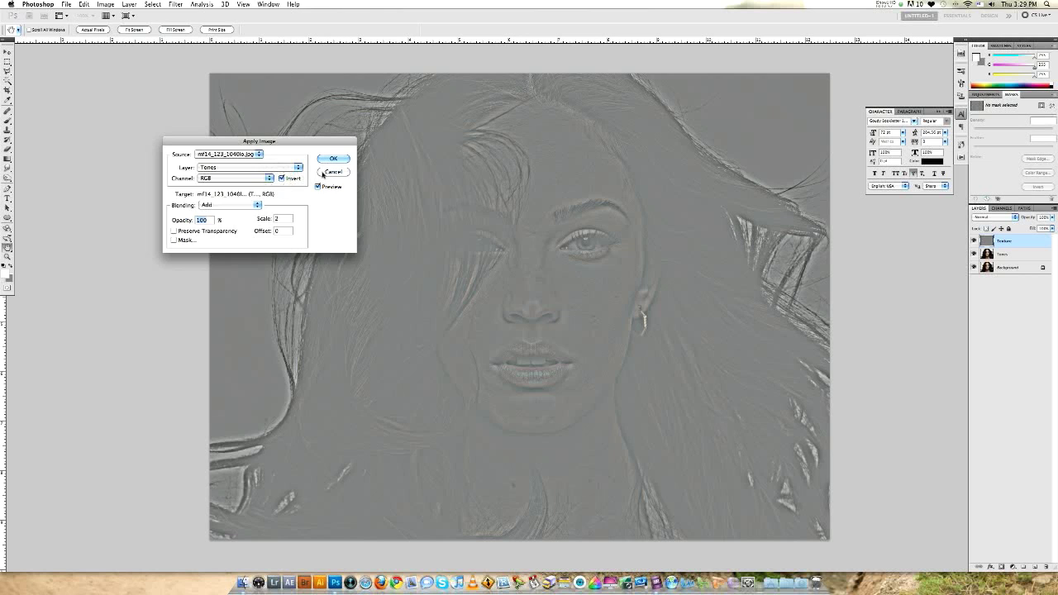
key("Return")
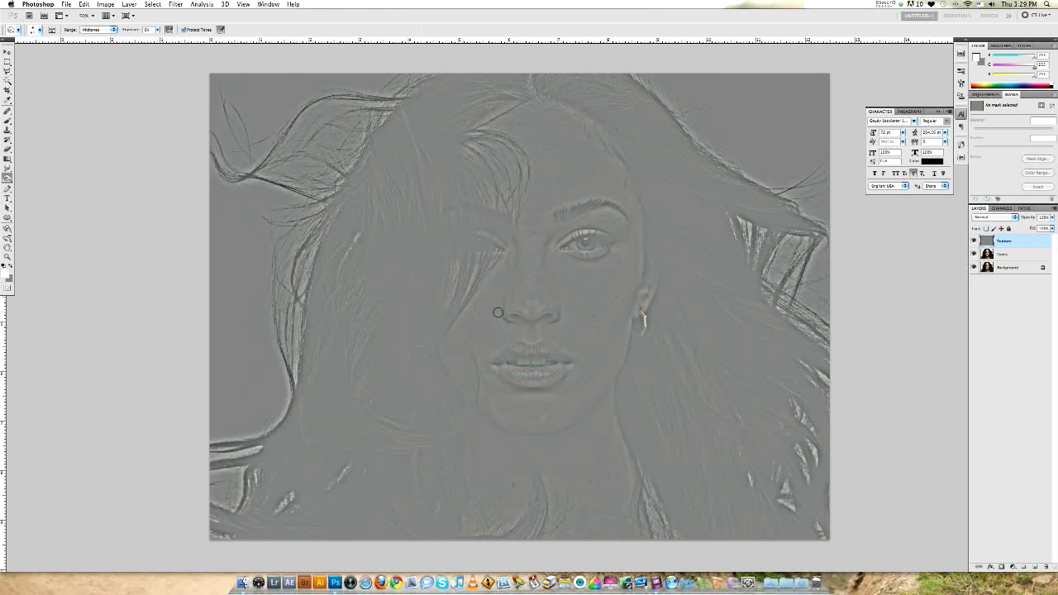
Set the Texture layer's blending mode to Linear Light, toggle its visibility to compare, and leave the Texture layer selected
left_click(989, 218)
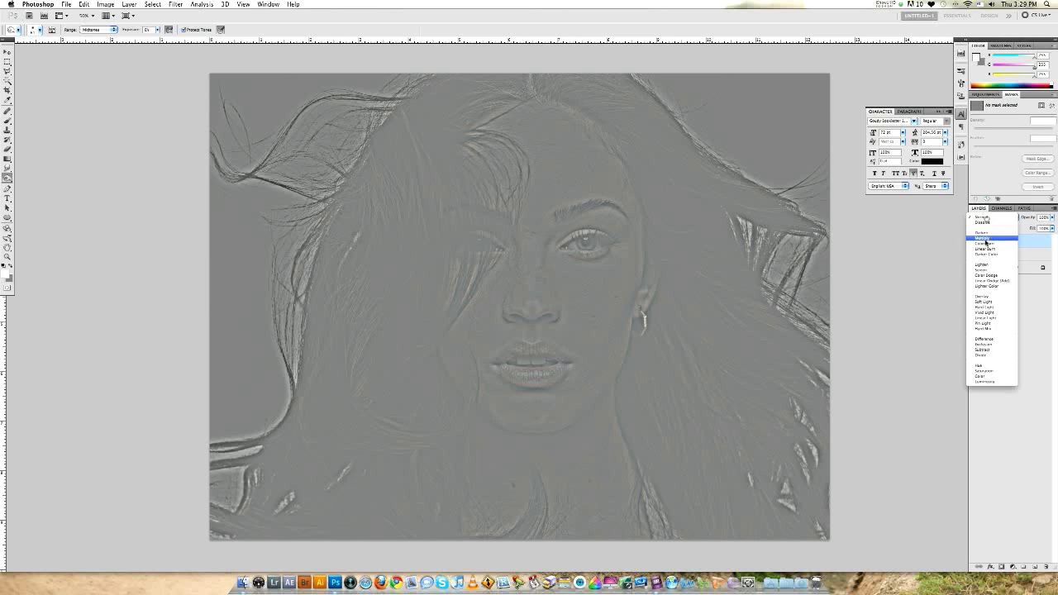
left_click(988, 318)
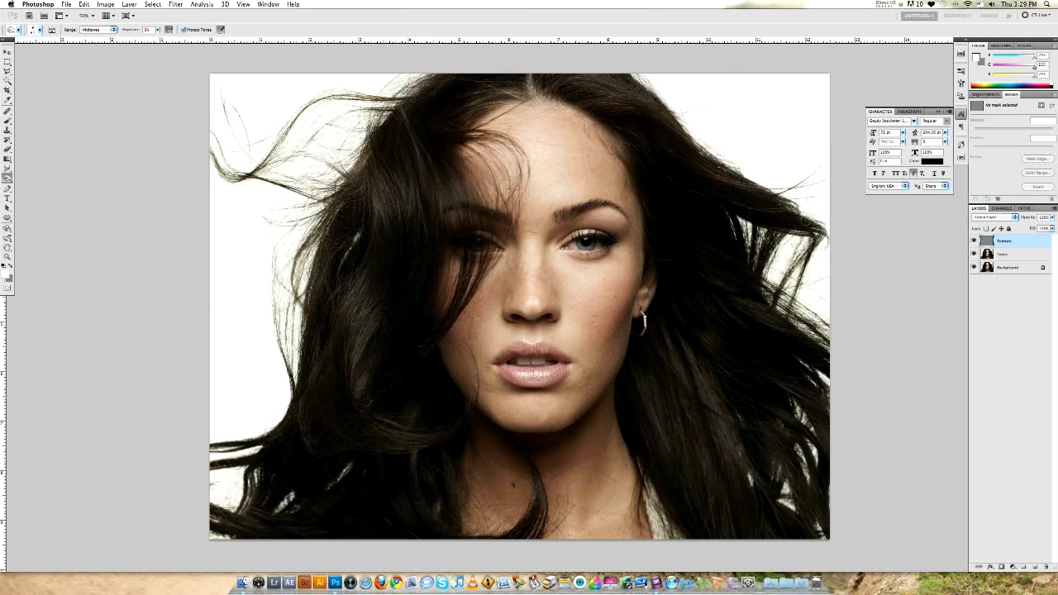
left_click(972, 240)
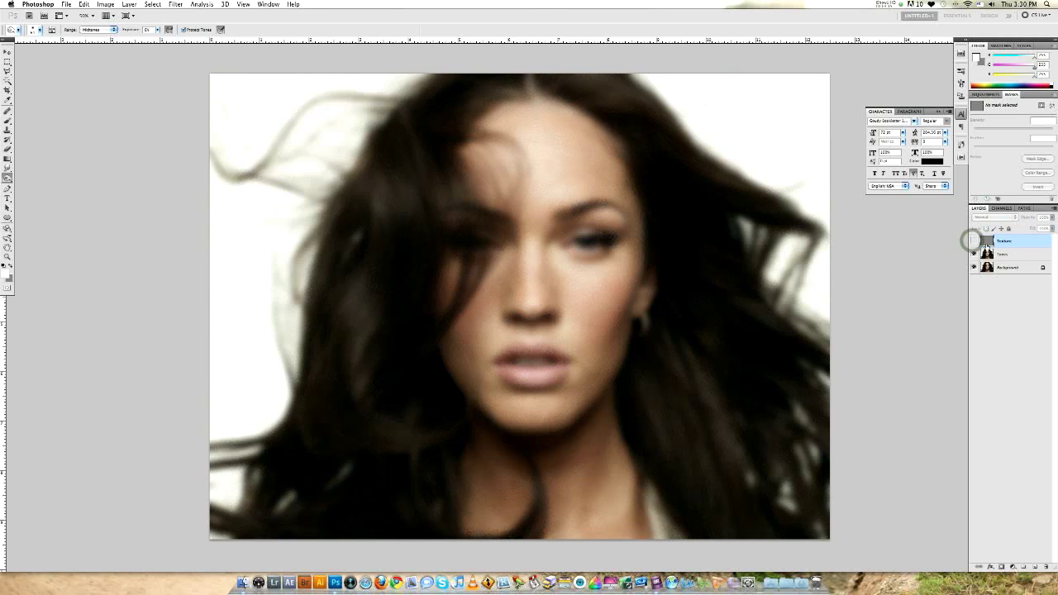
left_click(973, 241)
left_click(1002, 254)
left_click(1002, 240)
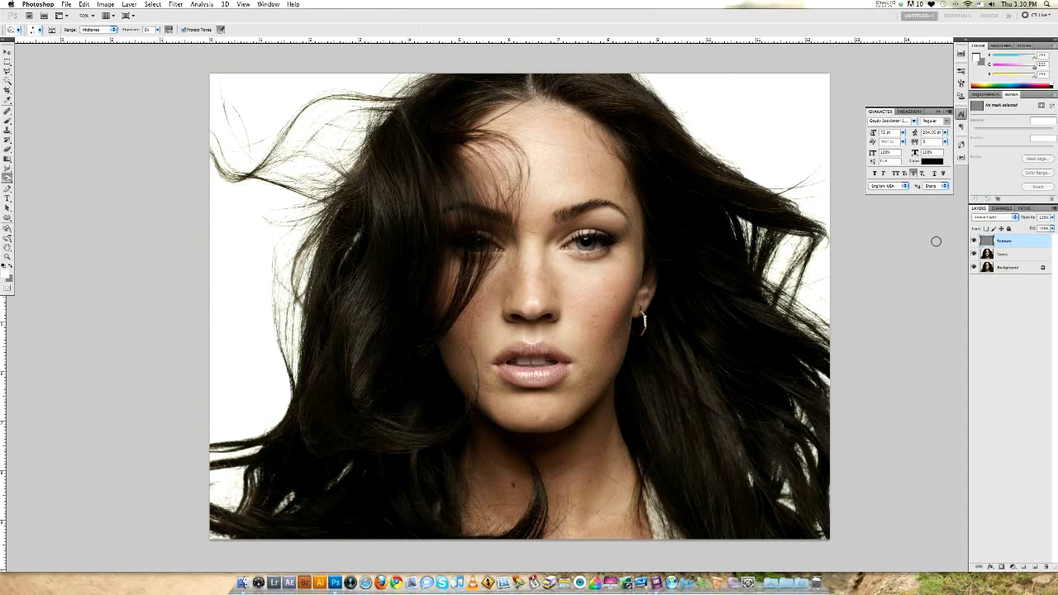
Heal the blemishes on the cheek and chin on the Texture layer with the Healing Brush
key("z")
left_click(600, 306)
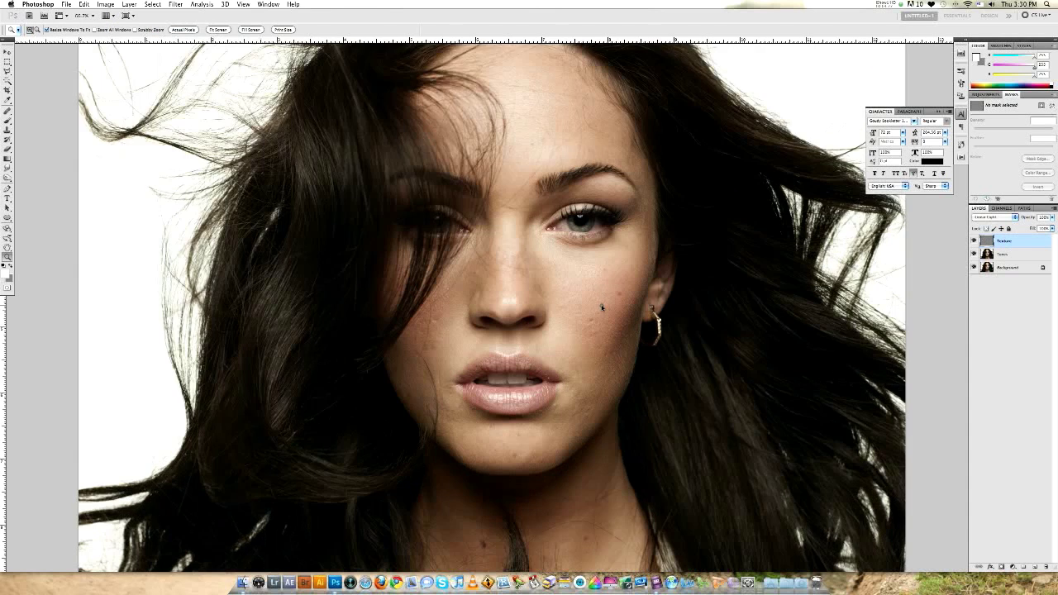
key("j")
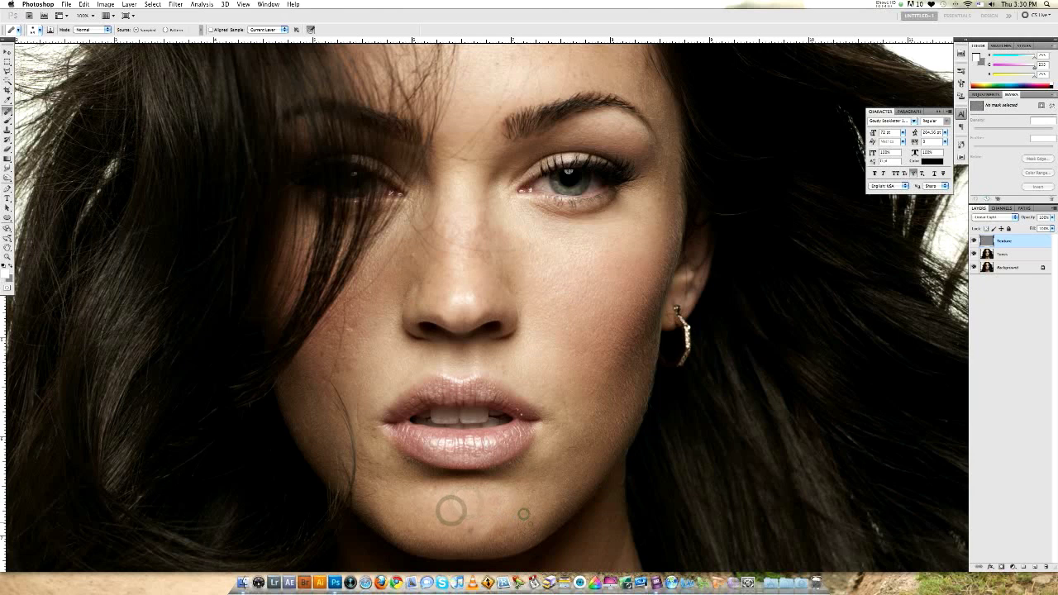
left_click(524, 514)
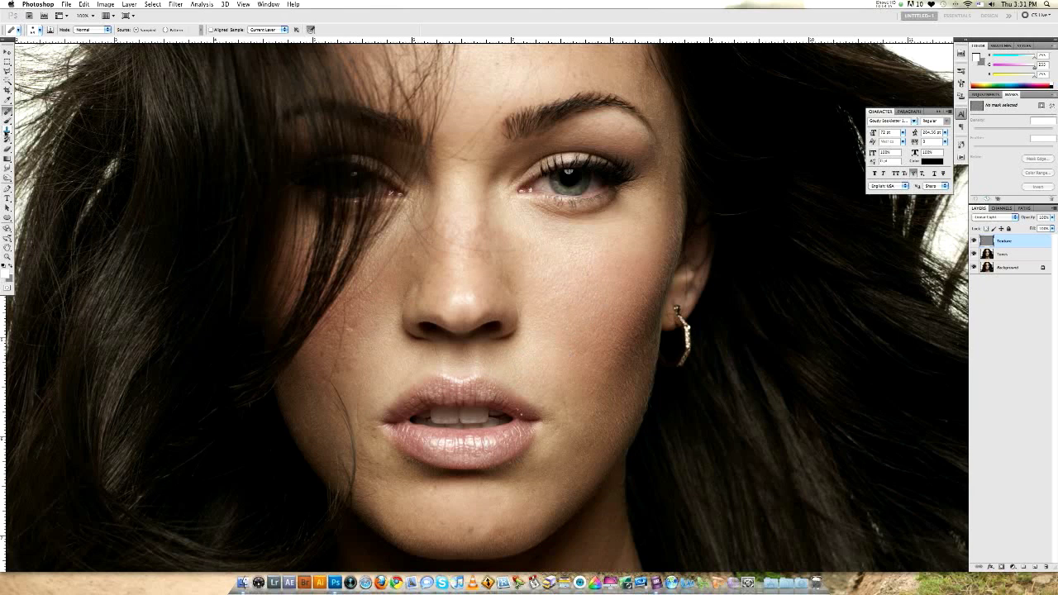
Set up the Clone Stamp with a larger, soft-edged brush and a reduced opacity
key("s")
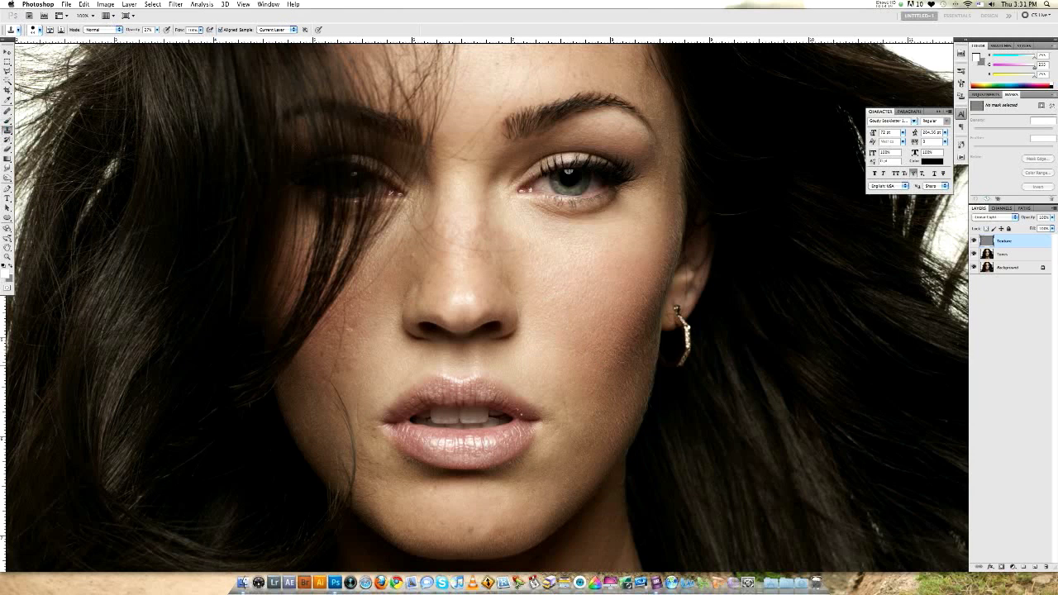
right_click(638, 390)
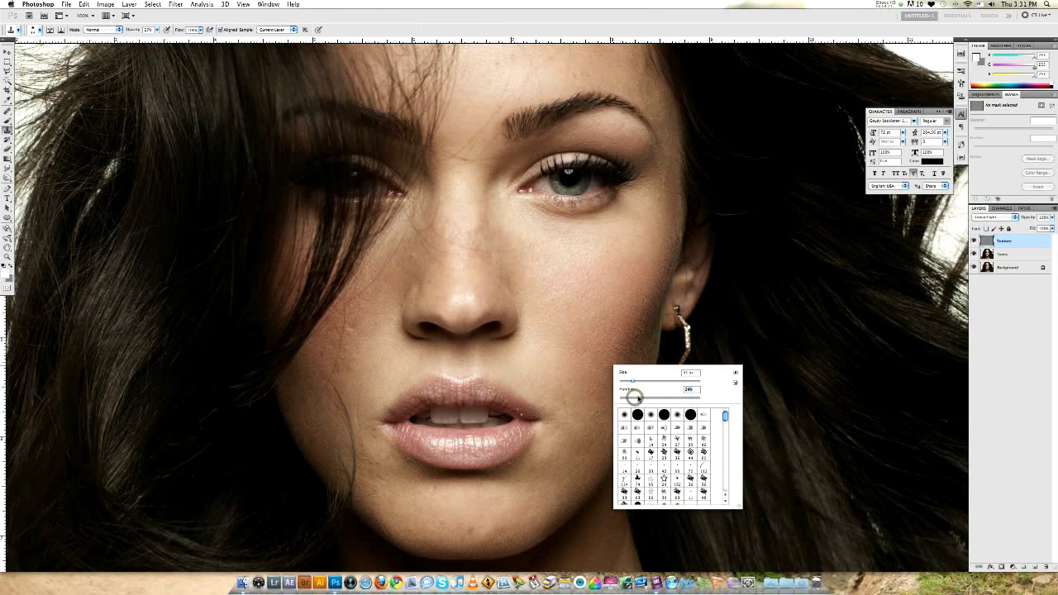
key("Return")
left_click(154, 33)
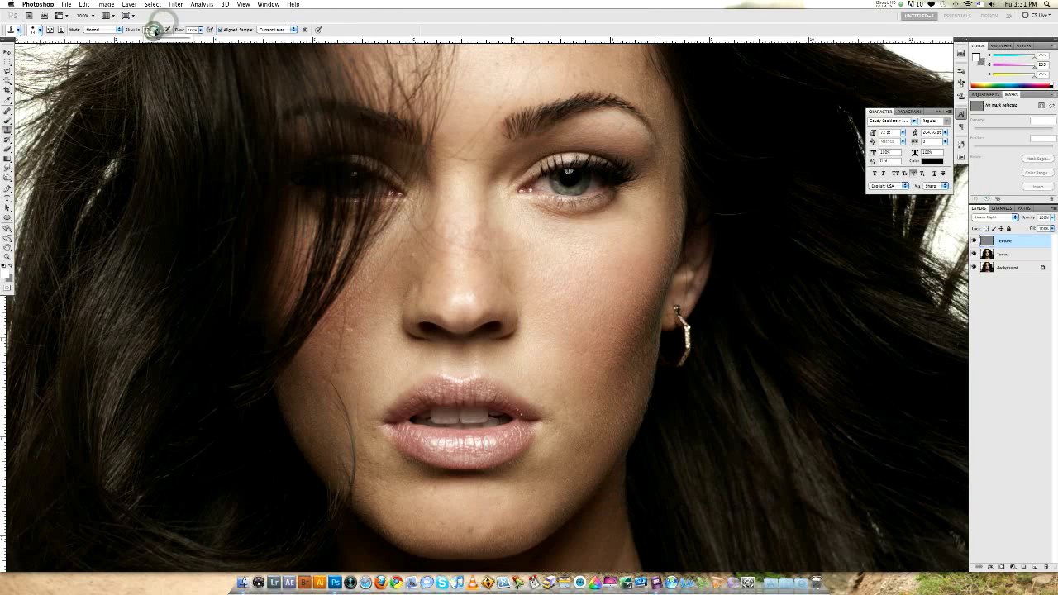
left_click_drag(152, 37, 155, 38)
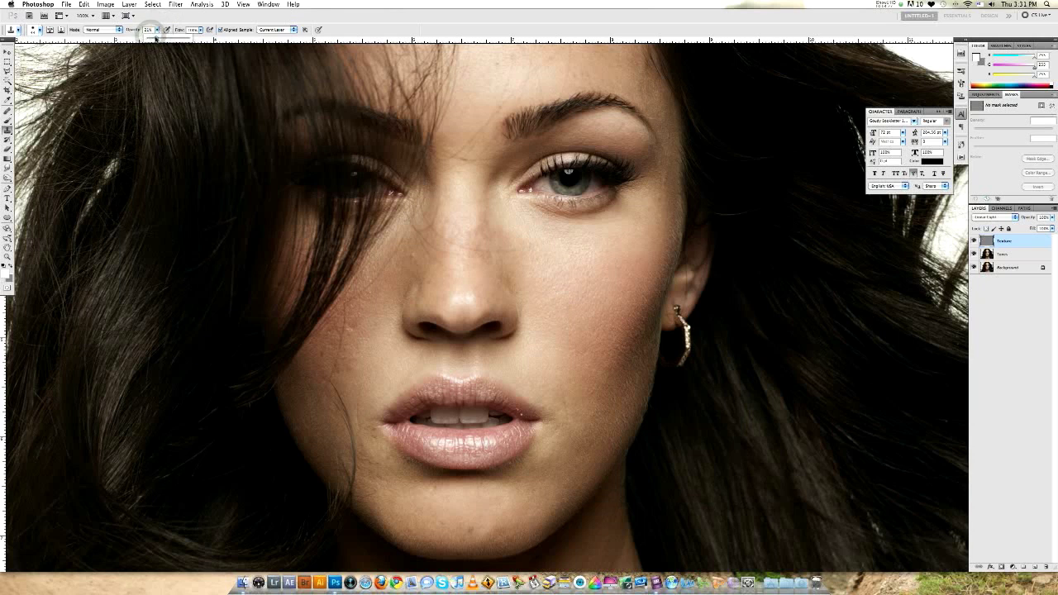
right_click(635, 359)
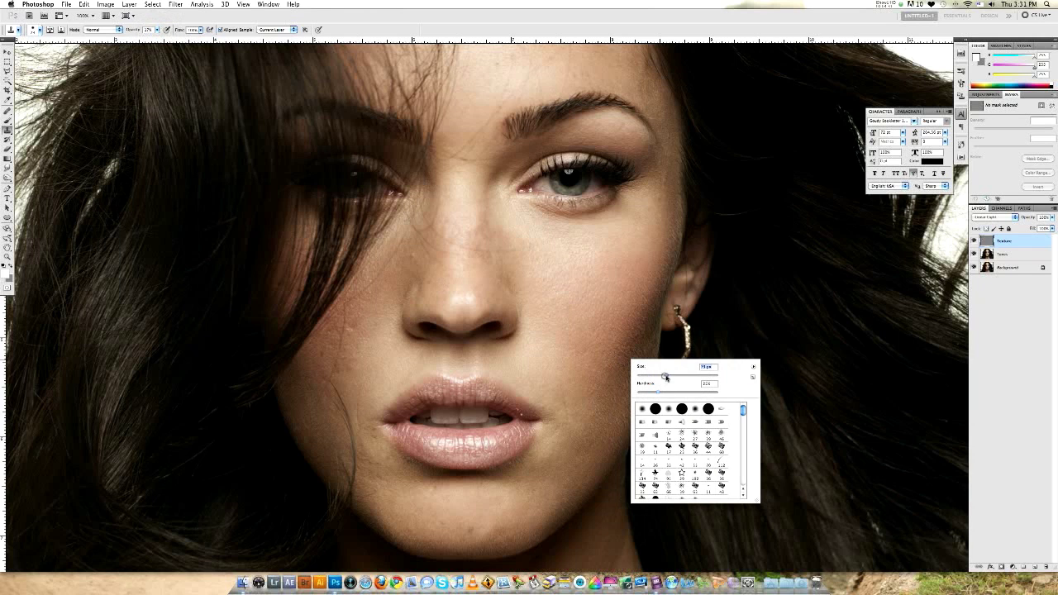
key("Return")
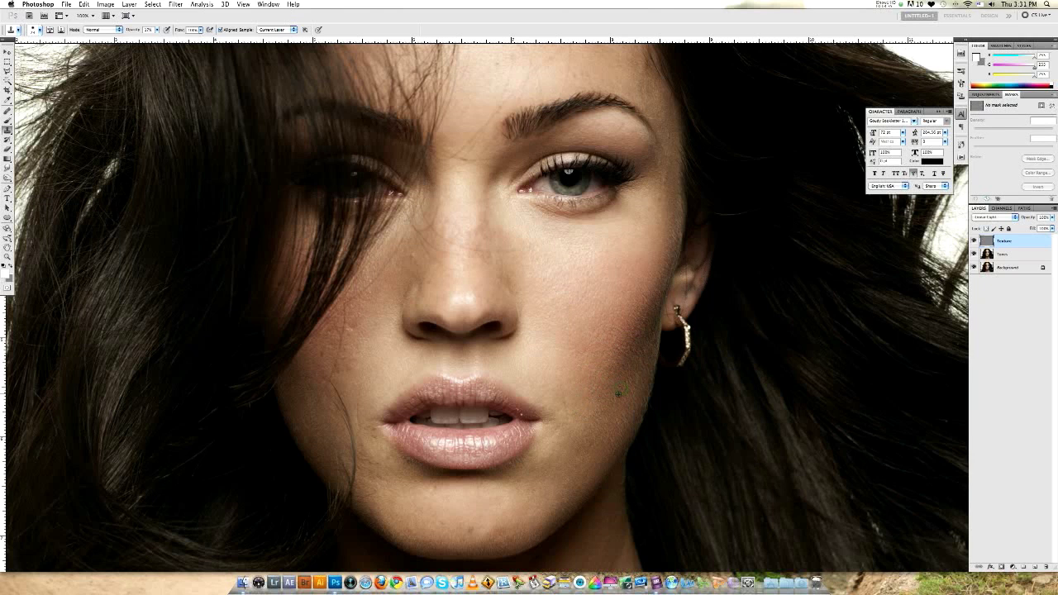
Clone clean skin texture over the uneven areas of the cheek beside the mouth and nose
left_click_drag(587, 376, 602, 366)
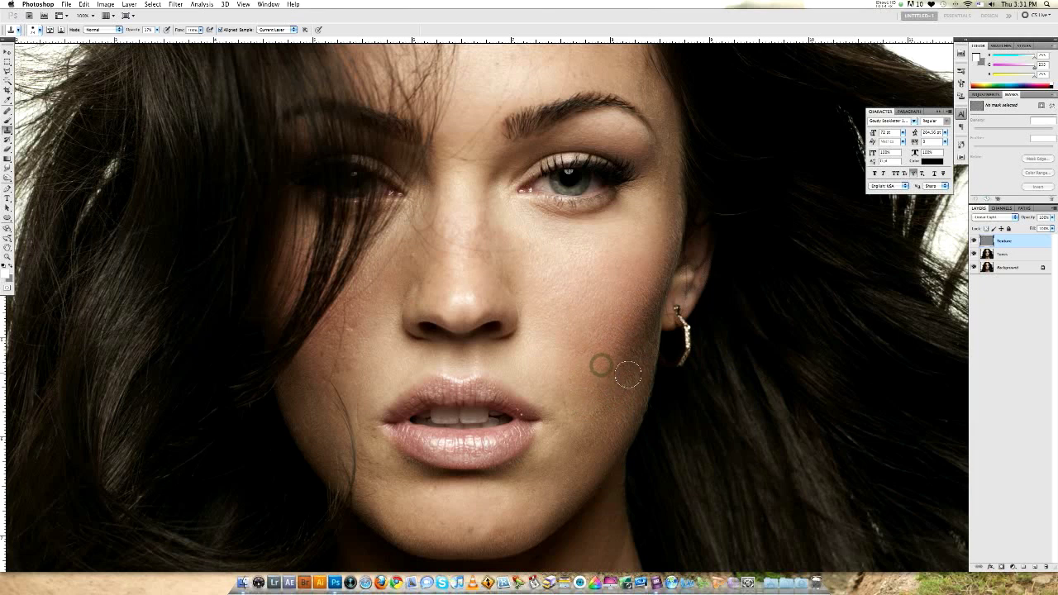
left_click(595, 423)
left_click(589, 428)
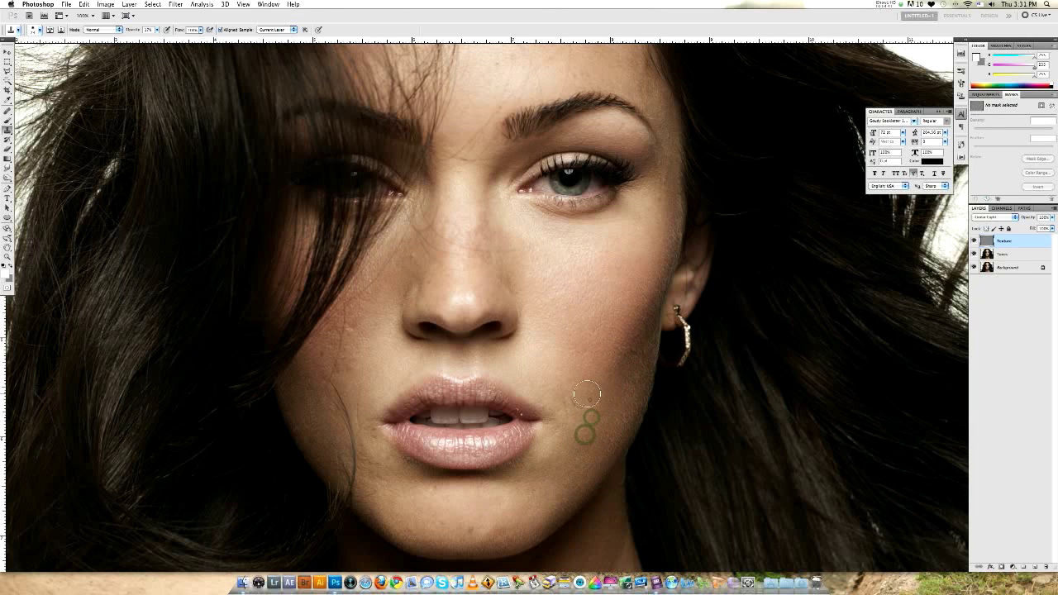
left_click(584, 388)
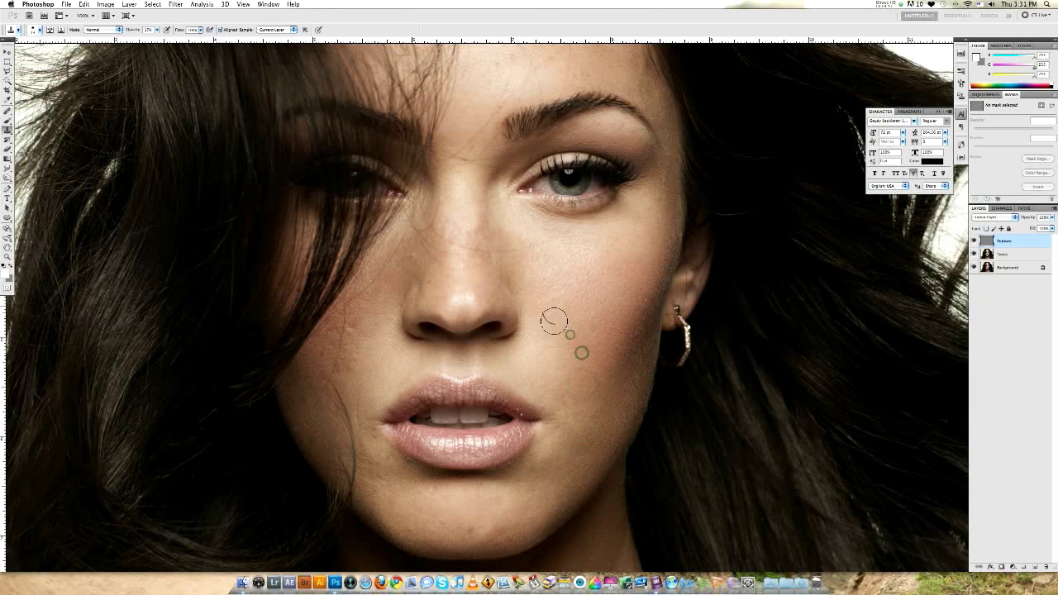
left_click(570, 337)
left_click(544, 305)
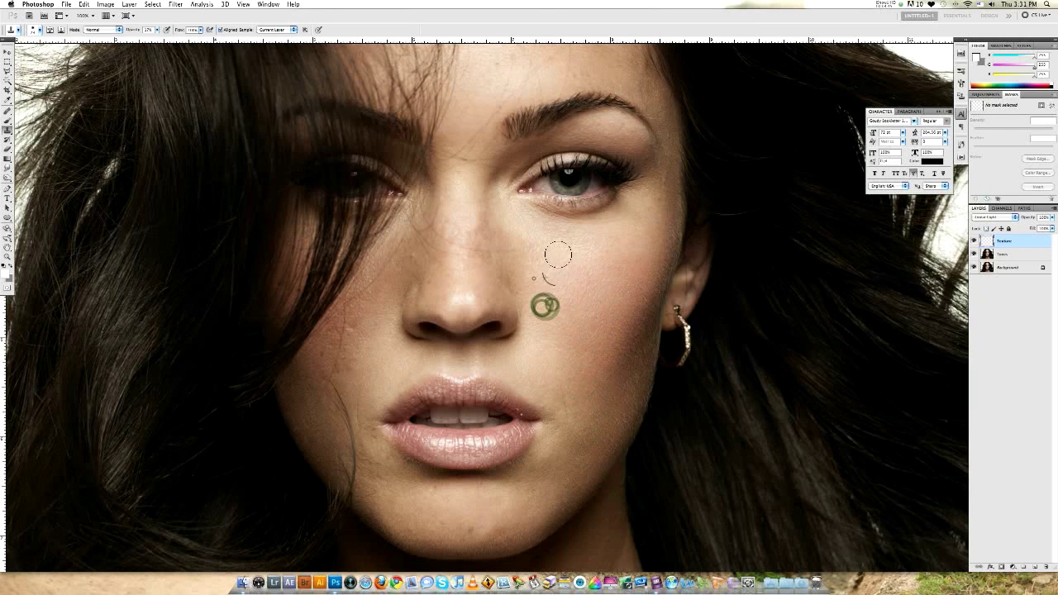
Even out the skin texture on the outer cheek and lower jaw with the Clone Stamp
left_click(631, 326)
left_click(605, 376)
left_click(643, 311)
left_click(613, 377)
left_click(639, 357)
left_click(617, 392)
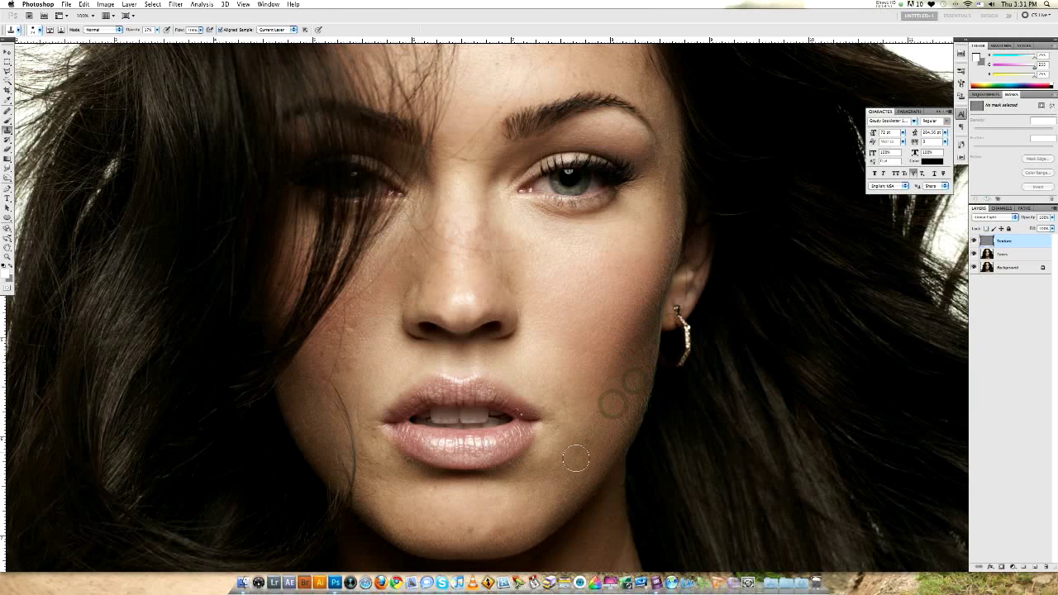
left_click(579, 439)
Increase the Clone Stamp brush's hardness and clean up the texture along the face's edge below the earring
right_click(644, 372)
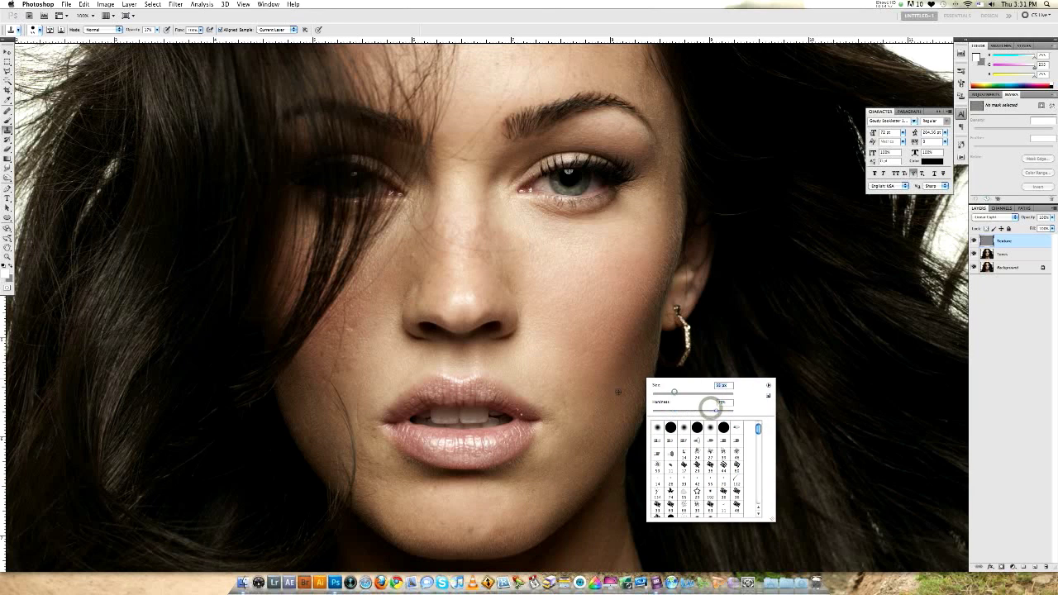
key("Return")
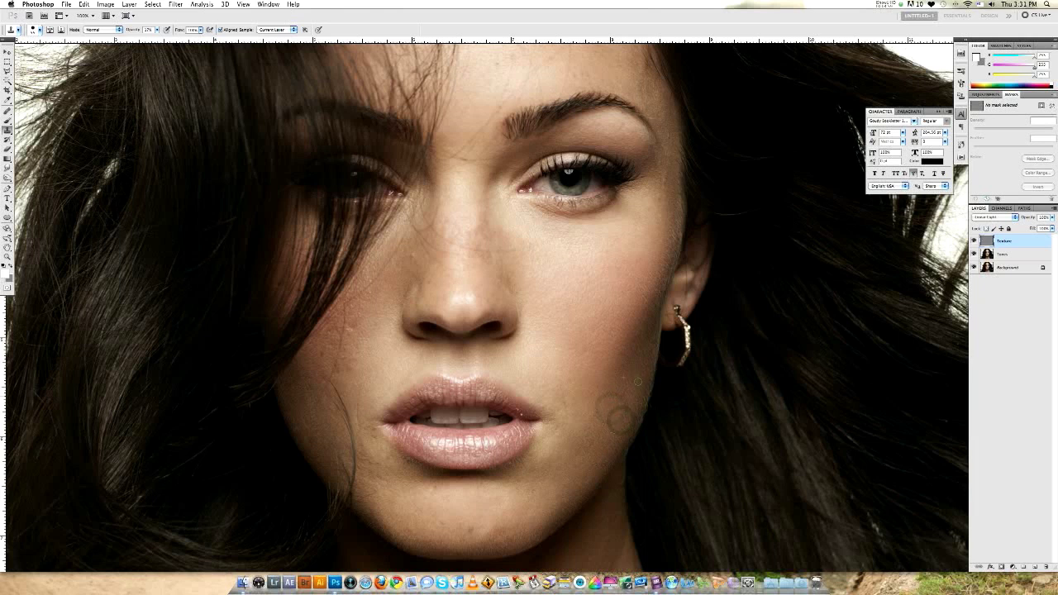
left_click(649, 328)
left_click(656, 377)
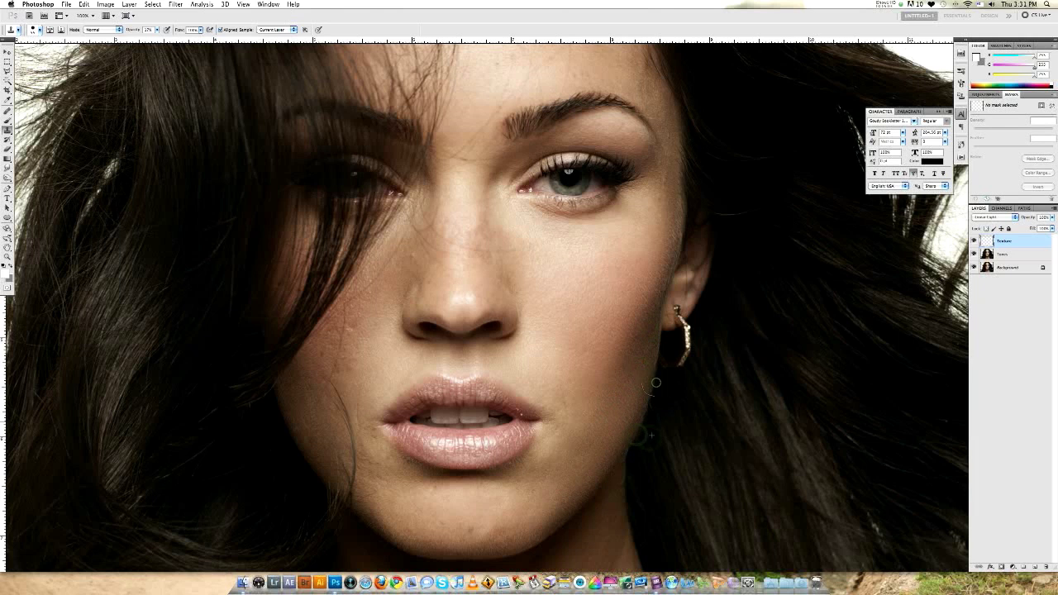
left_click(659, 371)
Examine the retouched skin around the cheek, mouth and chin at several magnifications
key("z")
left_click(602, 351, "alt")
left_click(602, 351, "alt")
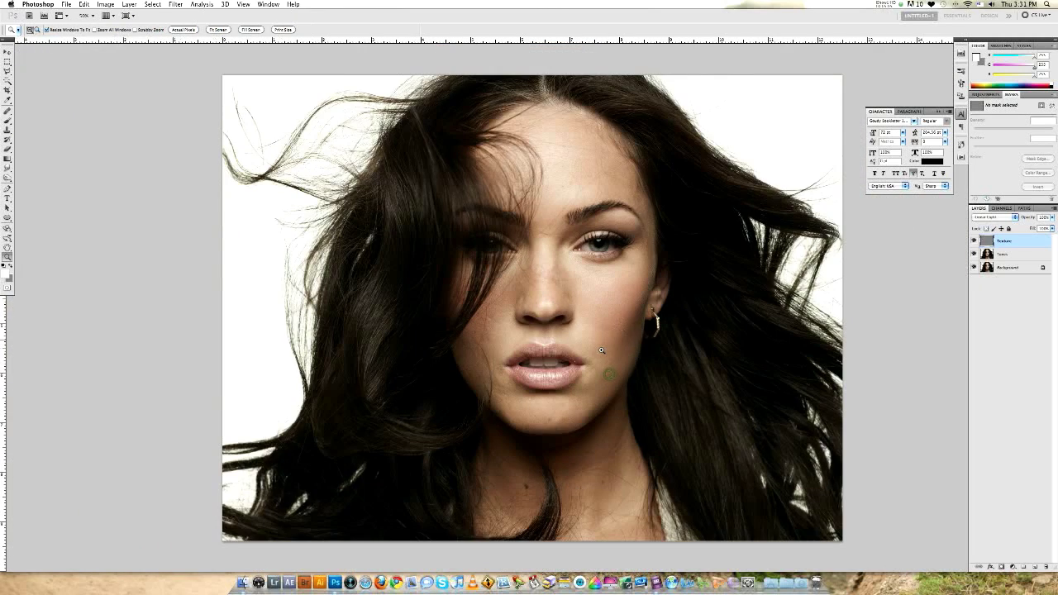
left_click(608, 374)
left_click(603, 350)
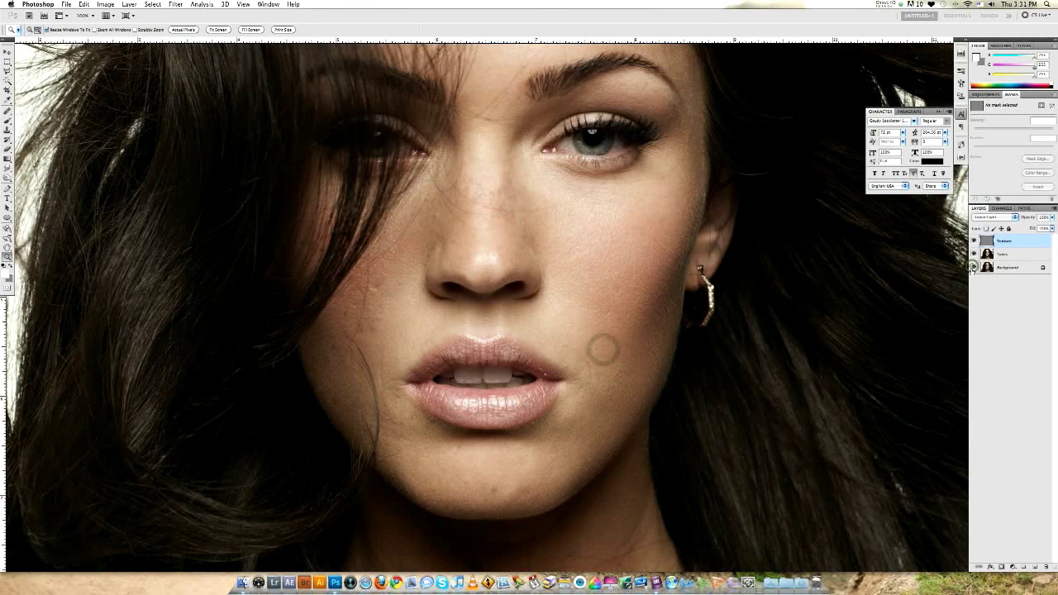
left_click(567, 440)
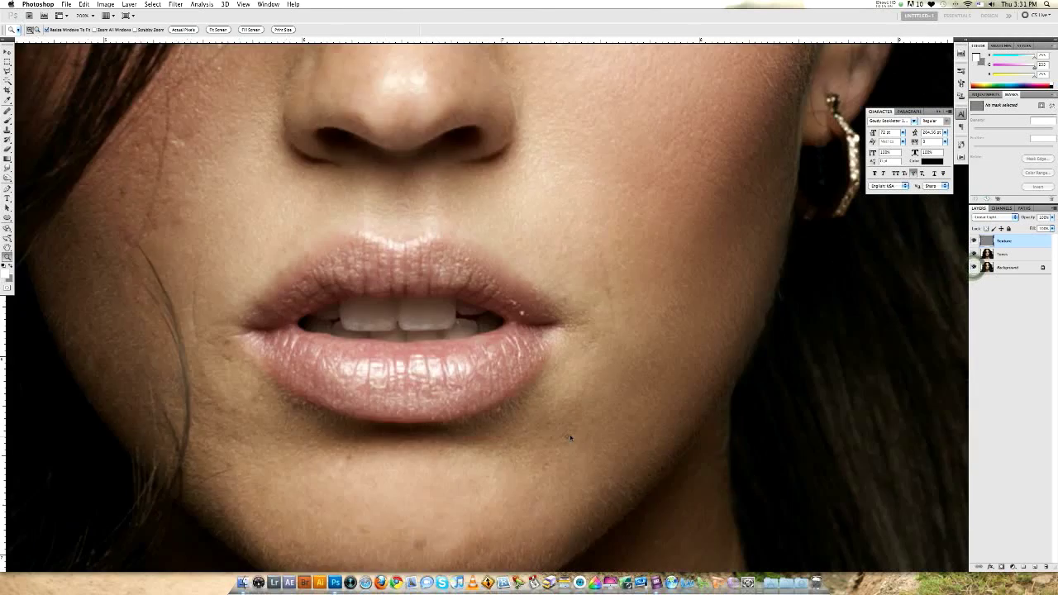
left_click(632, 360, "alt")
left_click(626, 364, "alt")
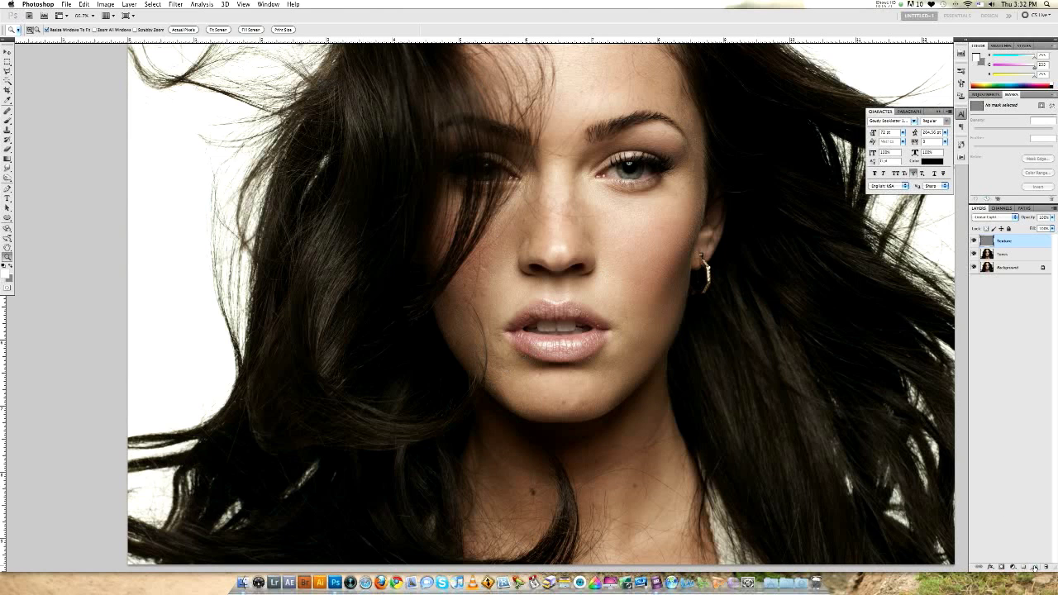
Create a new layer above Texture in Overlay mode, filled with the Overlay-neutral 50% gray
left_click(128, 4)
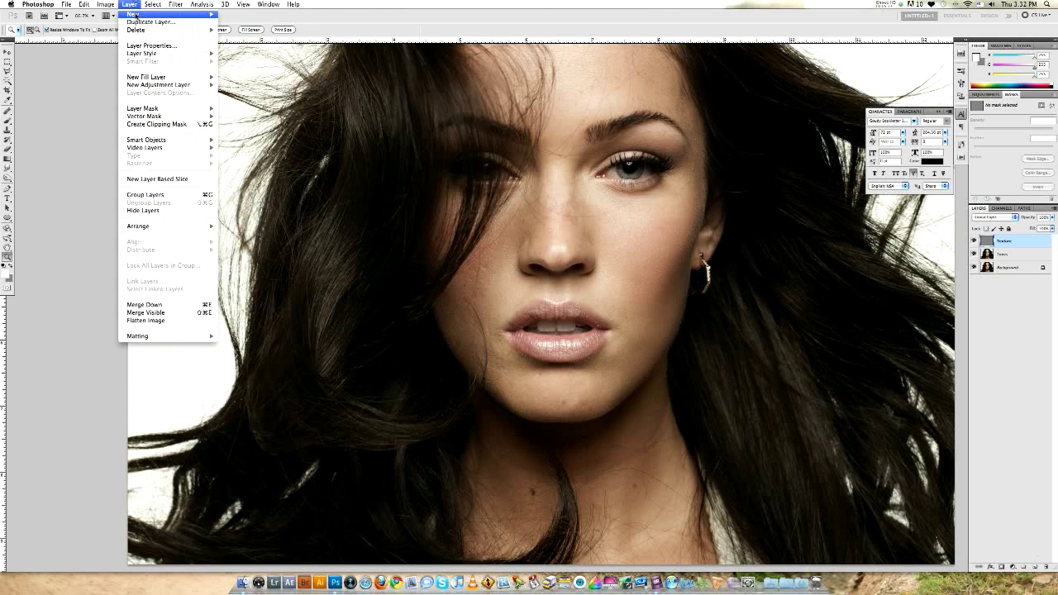
left_click(235, 17)
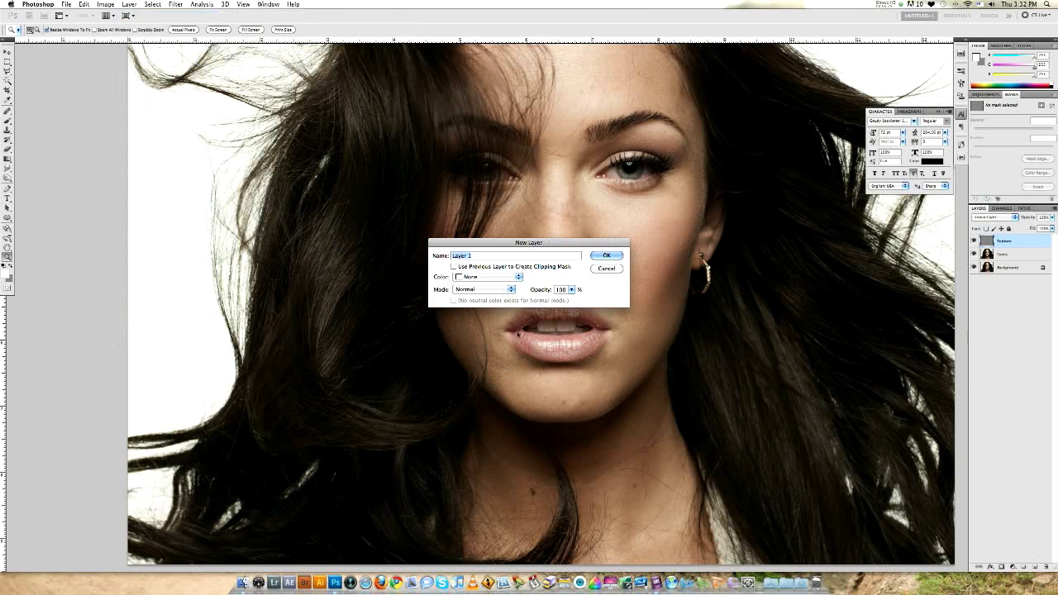
left_click(469, 289)
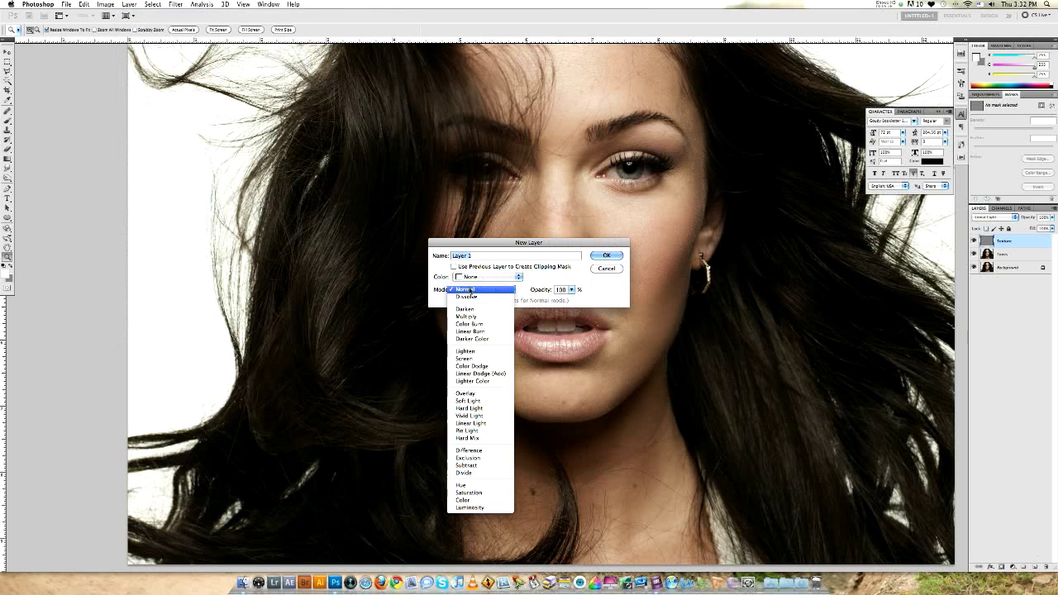
left_click(494, 395)
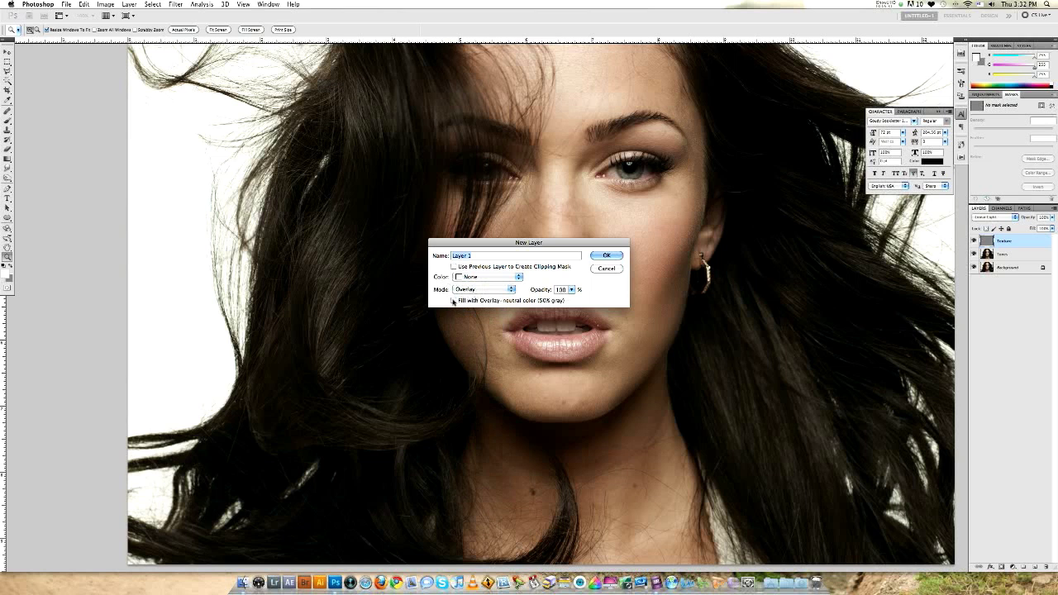
left_click(606, 255)
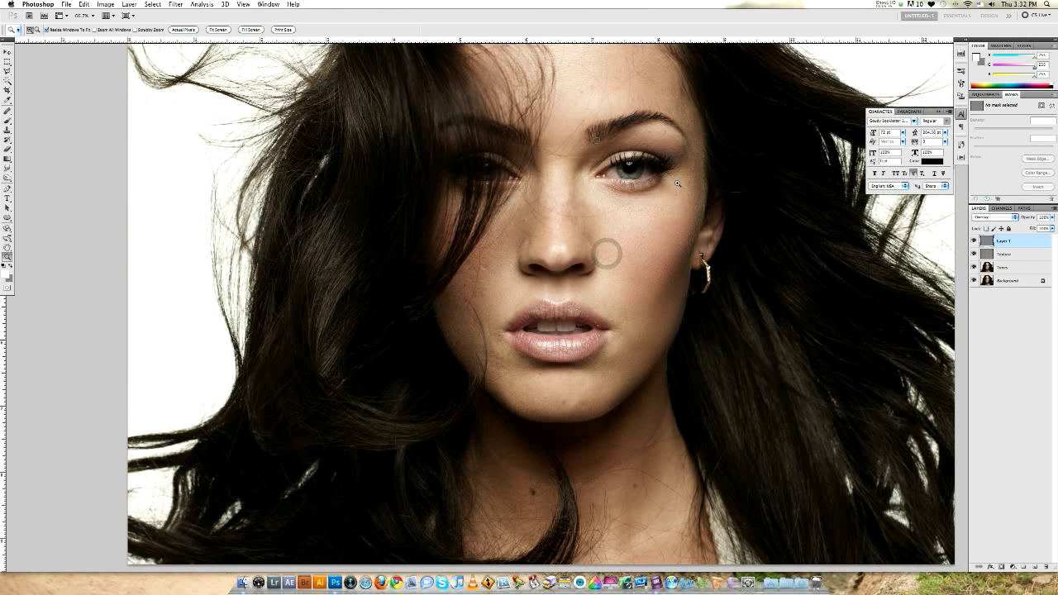
Examine the light and shadow transitions around the eye, cheek and mouth at several magnifications
left_click(595, 140)
left_click(496, 284, "alt")
left_click(494, 286, "alt")
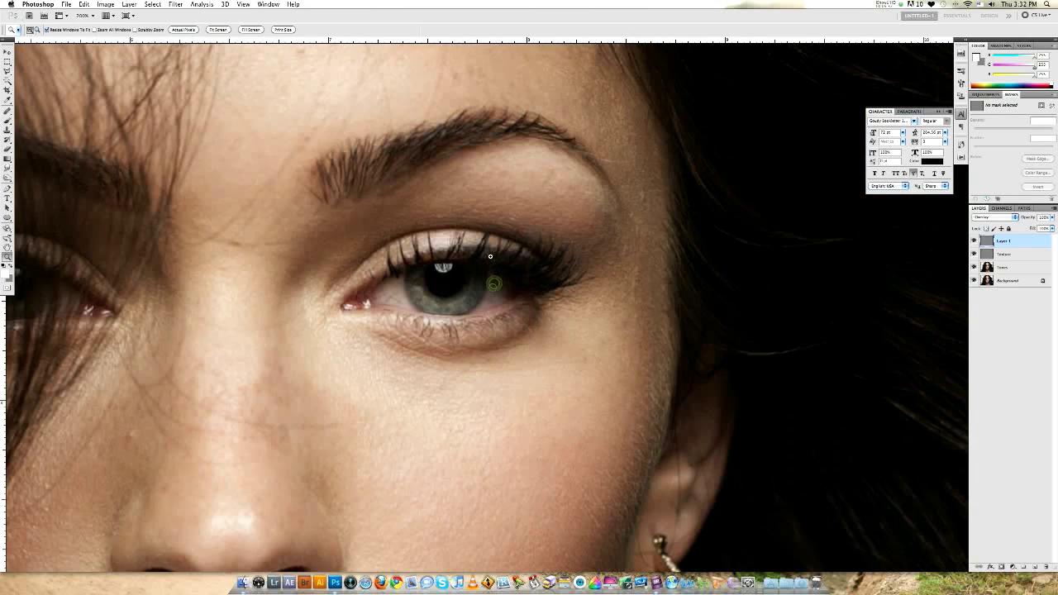
key("o")
key("z")
left_click(415, 336, "alt")
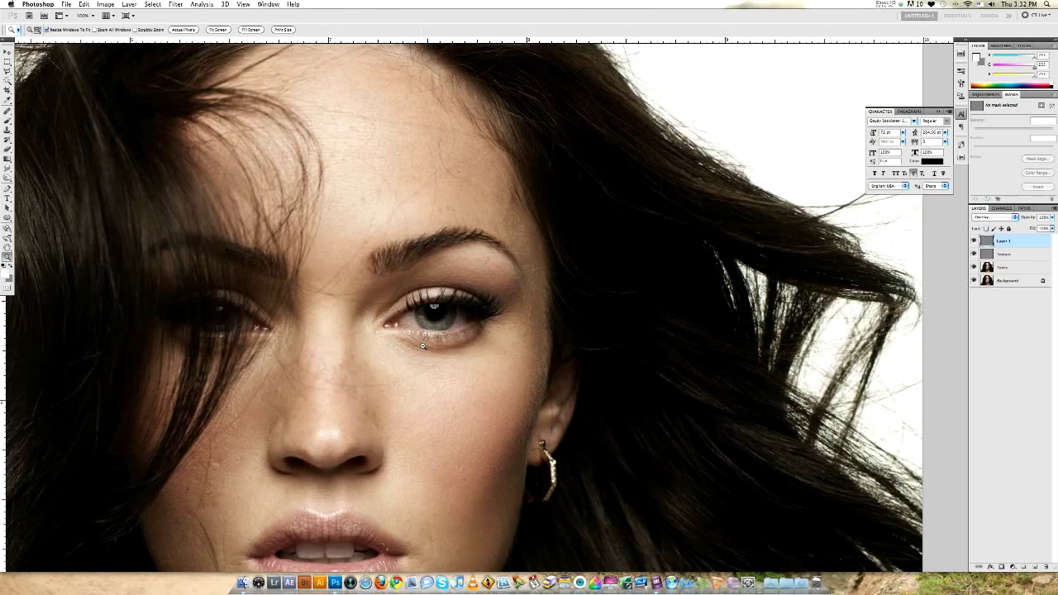
left_click(416, 336, "alt")
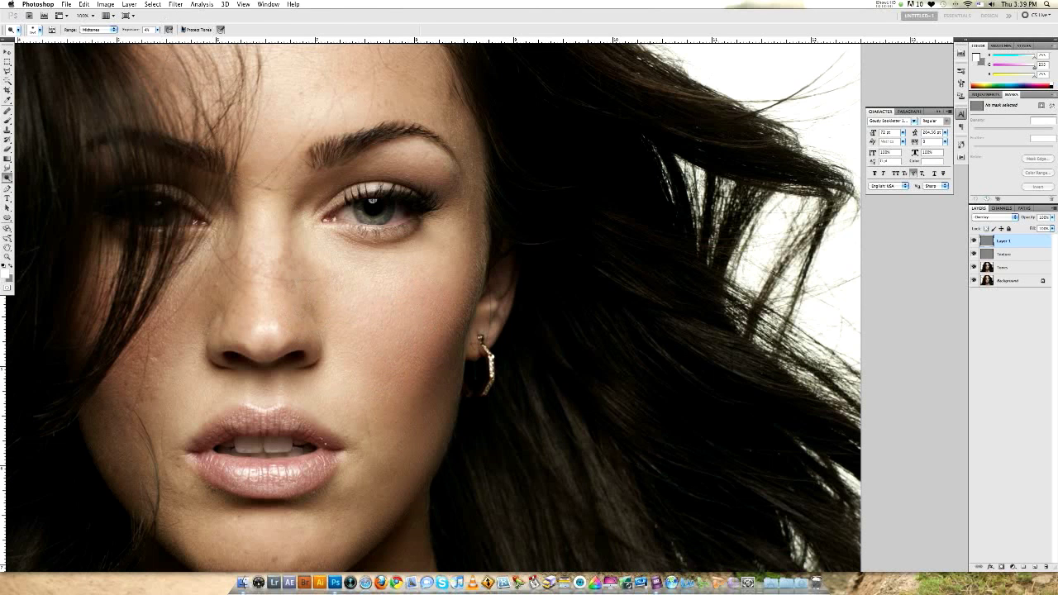
left_click(417, 318)
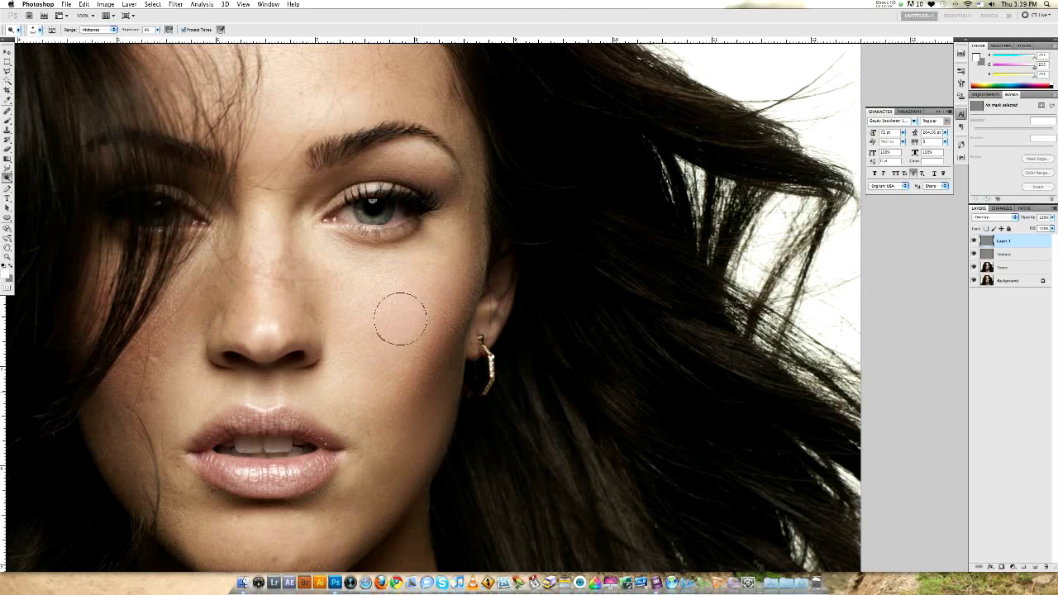
scroll(353, 376, "down", 3)
left_click_drag(352, 376, 366, 355)
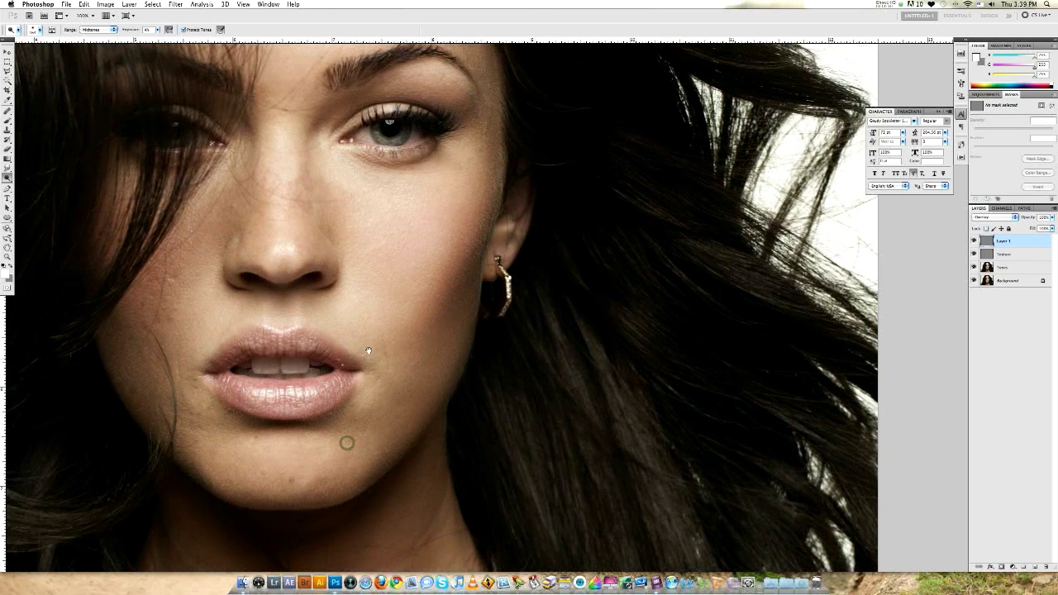
mouse_move(434, 215)
left_mouse_down()
mouse_move(412, 276)
mouse_move(449, 223)
mouse_move(405, 296)
mouse_move(442, 252)
mouse_move(364, 297)
mouse_move(405, 285)
mouse_move(447, 242)
mouse_move(377, 321)
left_mouse_up()
key("z")
key("ctrl+0")
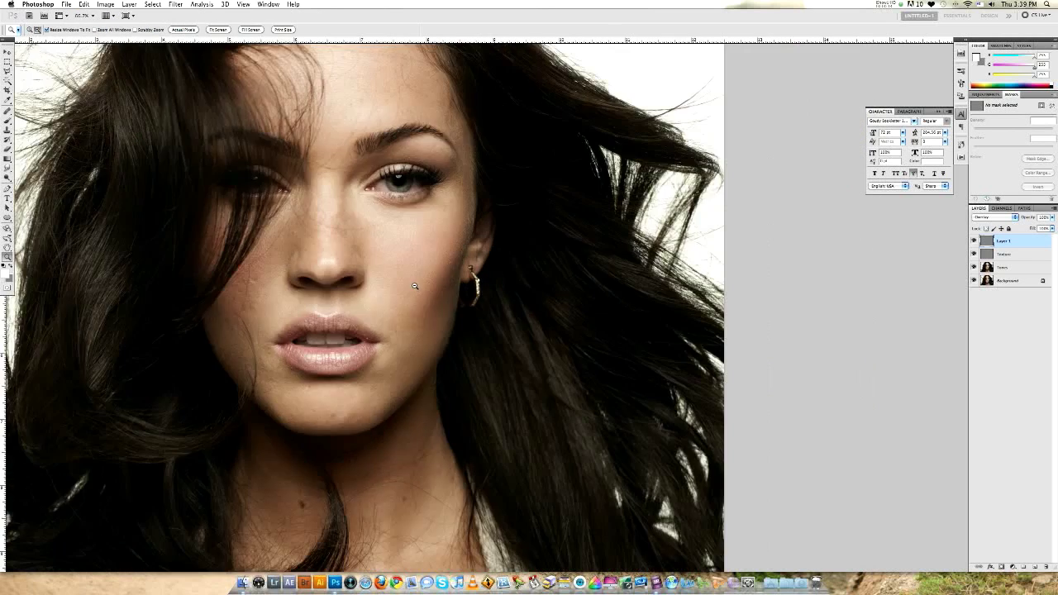
Lighten the highlights in the hair beside the shaded side of the face with the Dodge tool
key("o")
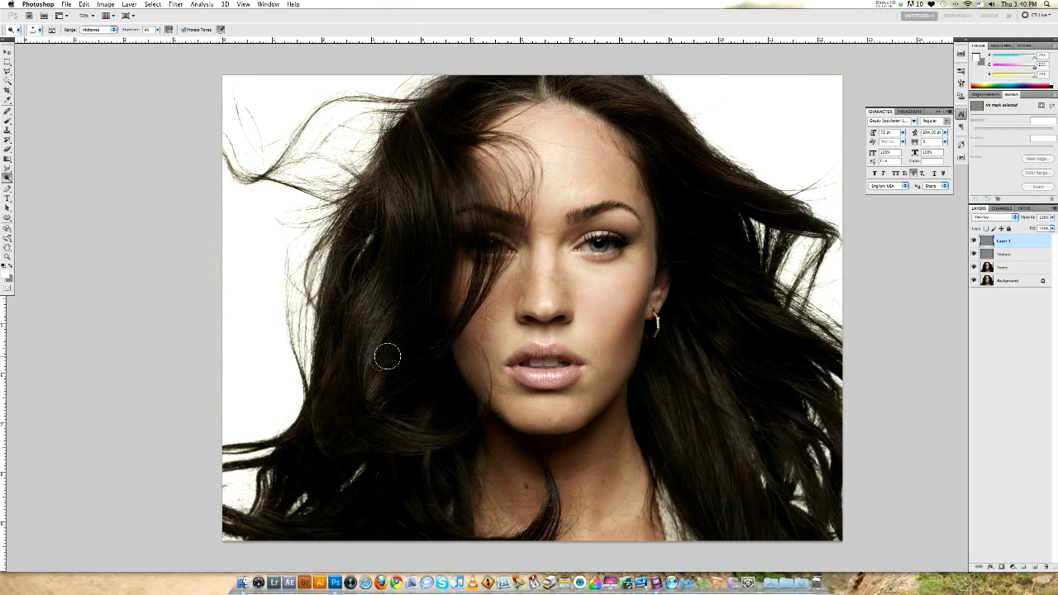
mouse_move(351, 375)
left_mouse_down()
mouse_move(362, 311)
mouse_move(361, 381)
mouse_move(392, 338)
left_mouse_up()
Reduce the Dodge brush to a small size and brighten the iris of the uncovered eye on the Overlay layer
key("z")
left_click(603, 217)
left_click(556, 281, "alt")
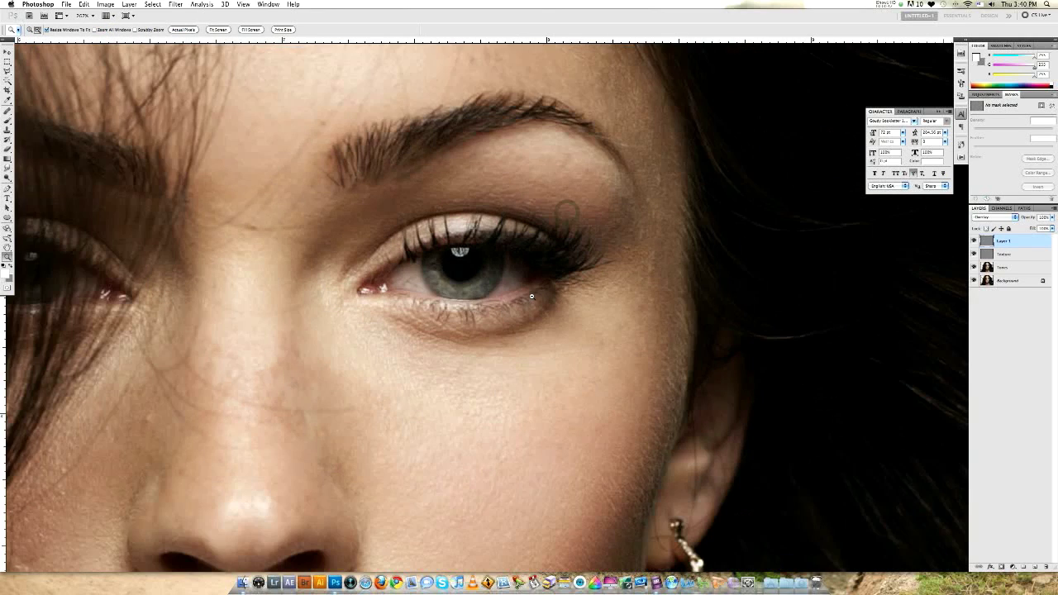
left_click(531, 301)
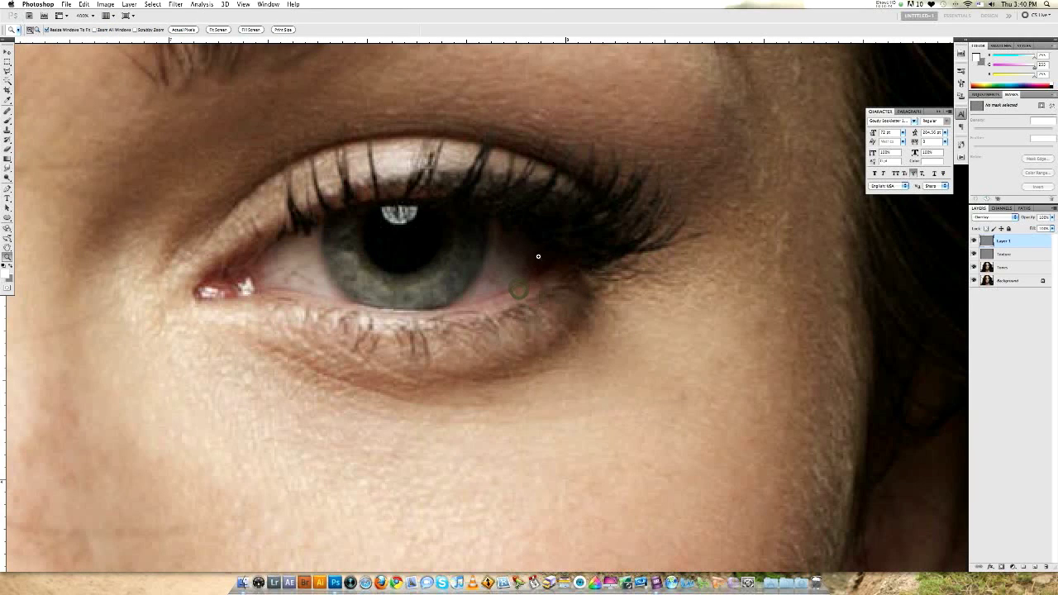
key("o")
right_click(628, 321)
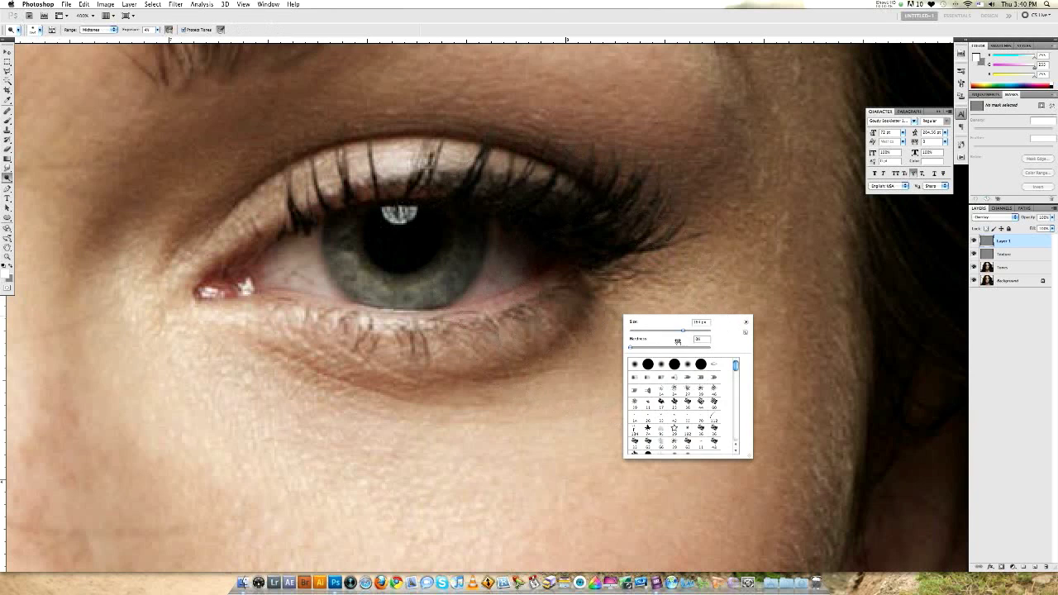
left_click_drag(650, 331, 639, 330)
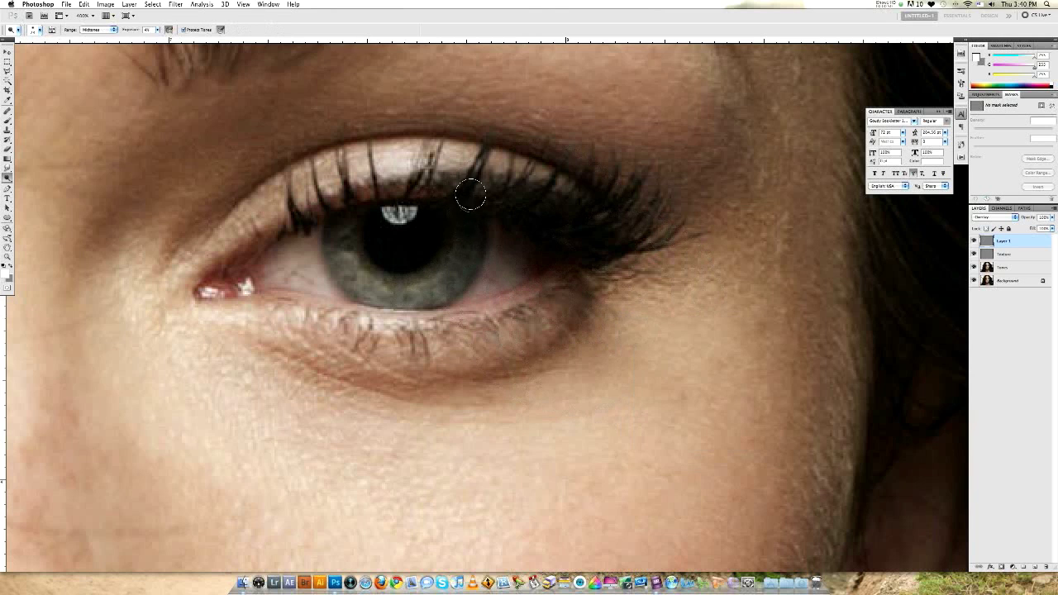
right_click(473, 246)
left_click(482, 259)
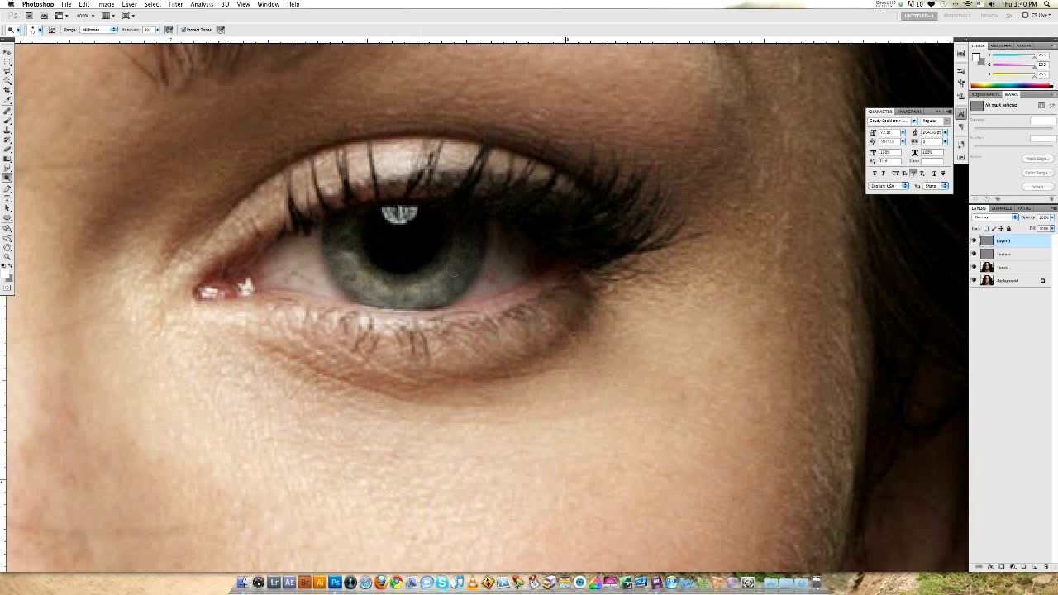
left_click_drag(473, 211, 491, 220)
Examine the brightened eye up close and in the context of the whole portrait
key("z")
left_click(366, 270, "alt")
left_click(366, 271, "alt")
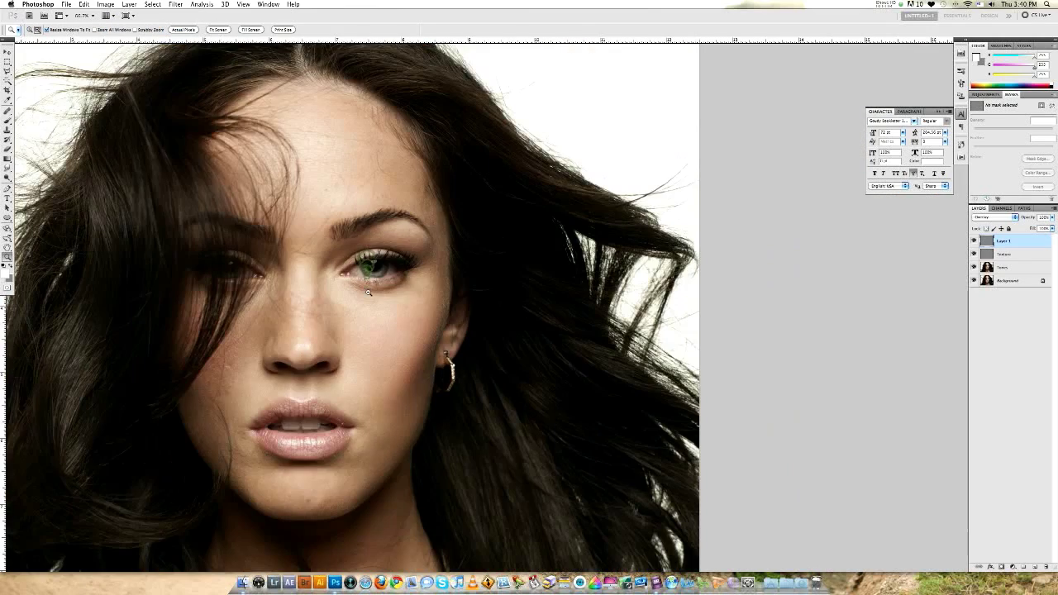
left_click(366, 273, "alt")
left_click(636, 248)
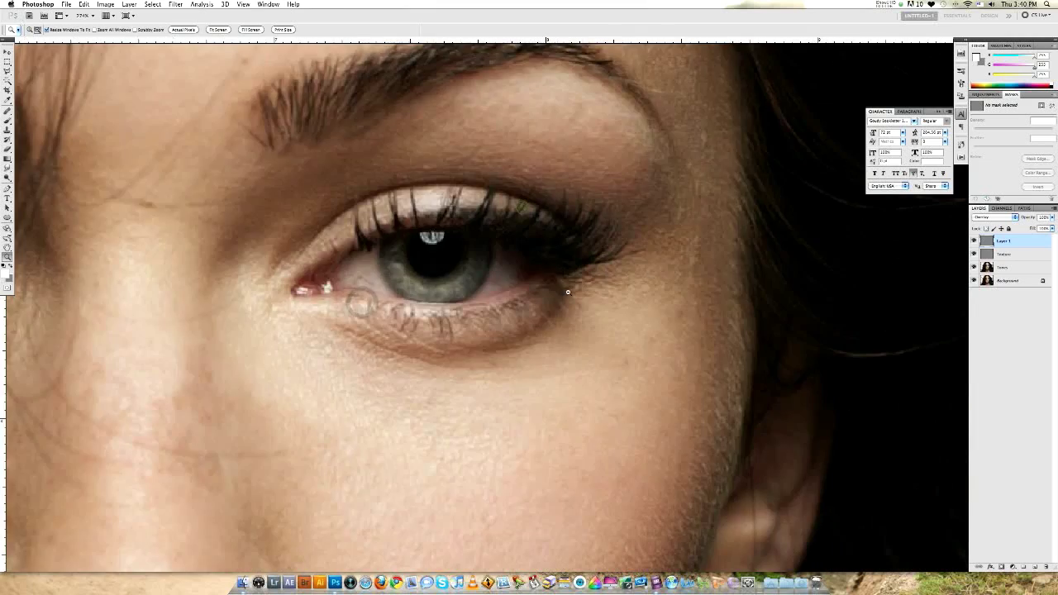
left_click(570, 289, "alt")
left_click(563, 293, "alt")
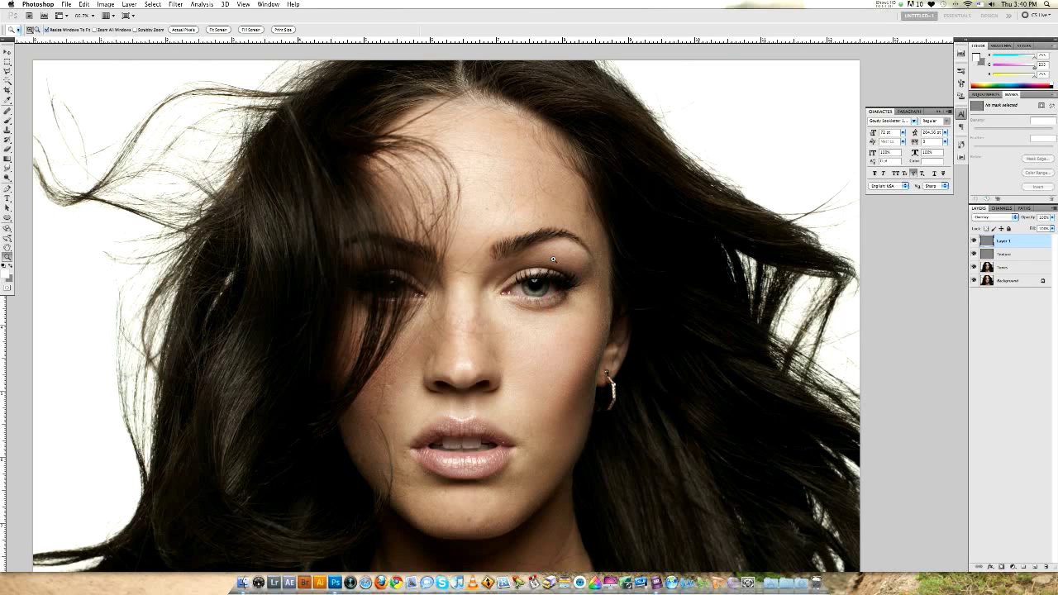
Stamp all visible layers into a new merged layer at the top of the stack
key("super+shift+n")
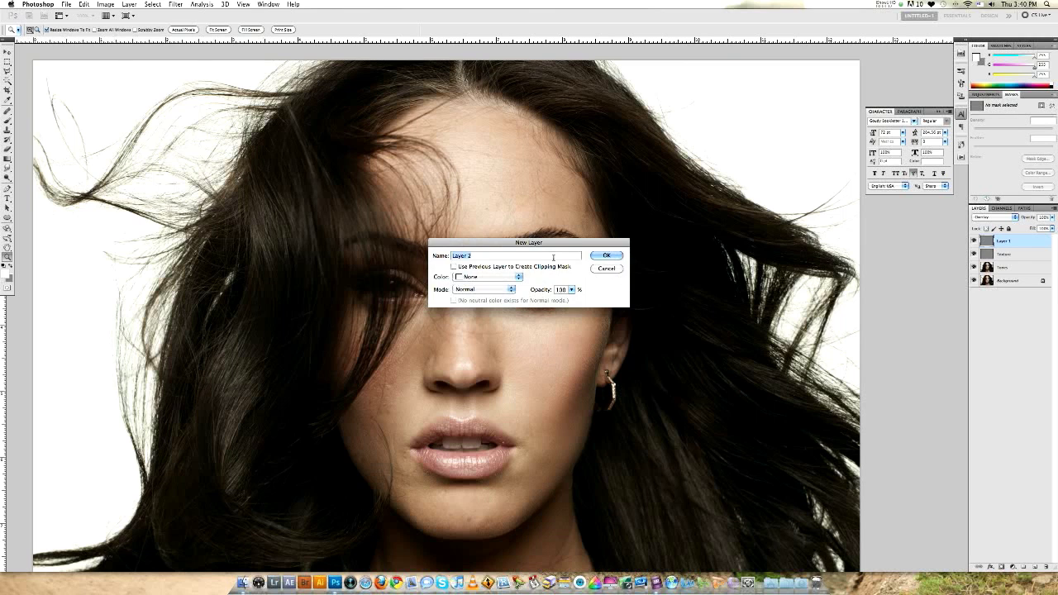
left_click(606, 269)
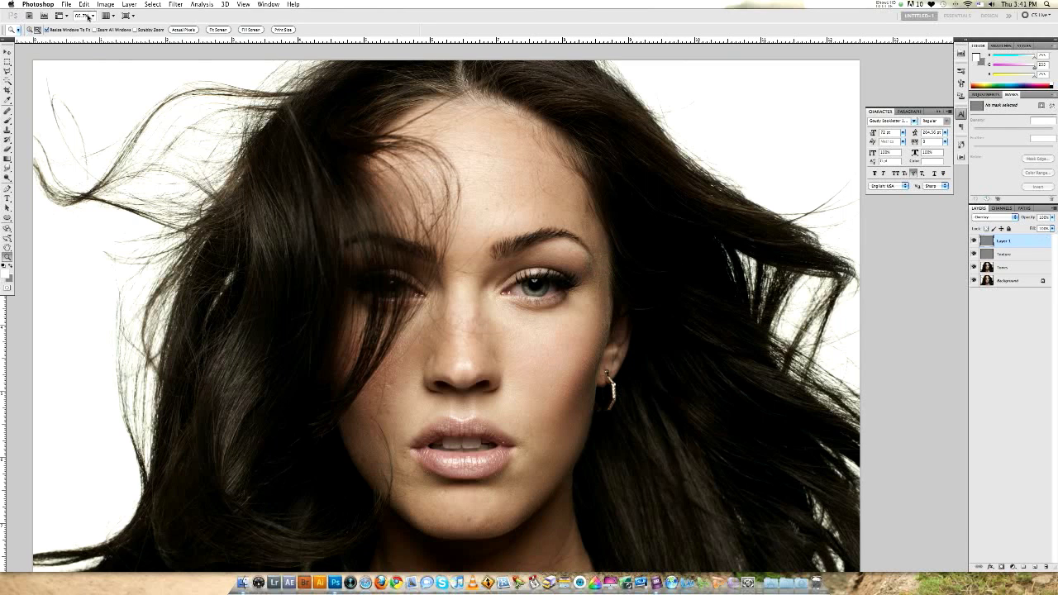
key("super+alt+shift+e")
key("x")
left_click_drag(972, 255, 971, 306)
left_click_drag(972, 255, 980, 329)
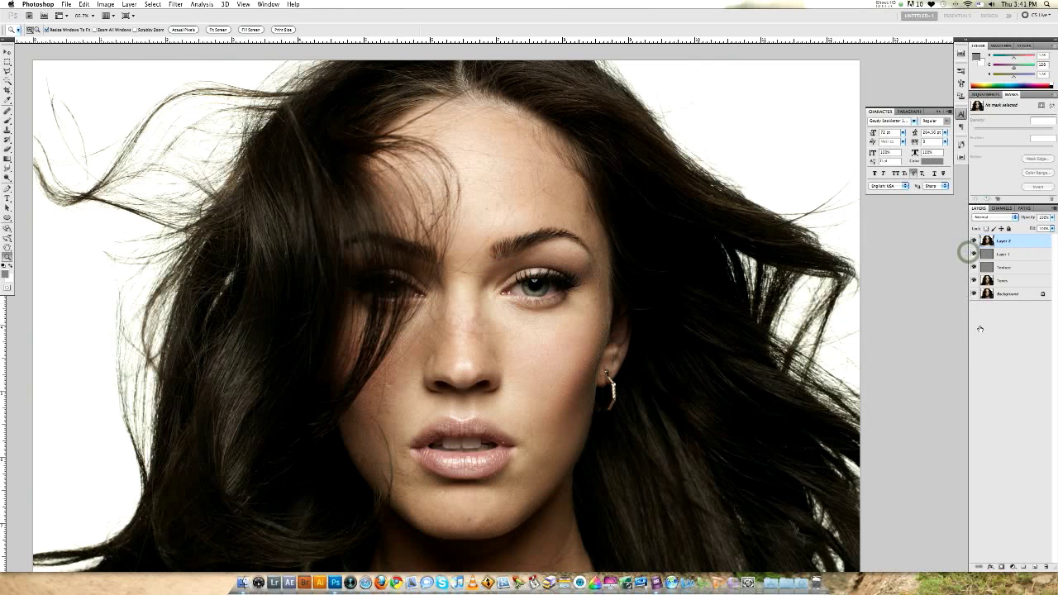
Sharpen the merged layer with Unsharp Mask, using a radius of 1.2 pixels and a threshold of 0 levels
left_click(461, 256)
left_click(175, 4)
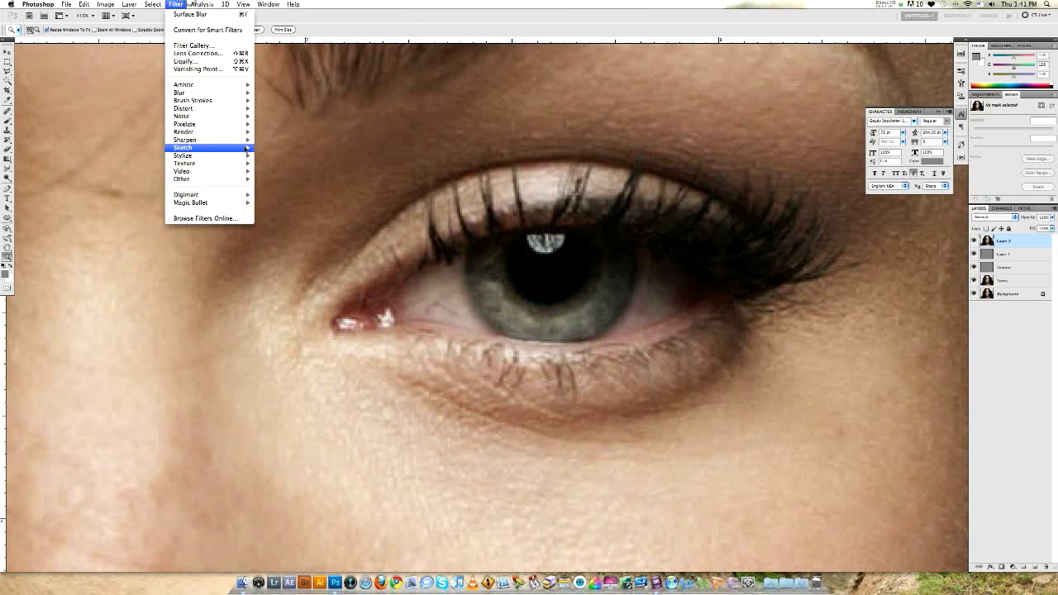
mouse_move(207, 140)
left_click(275, 172)
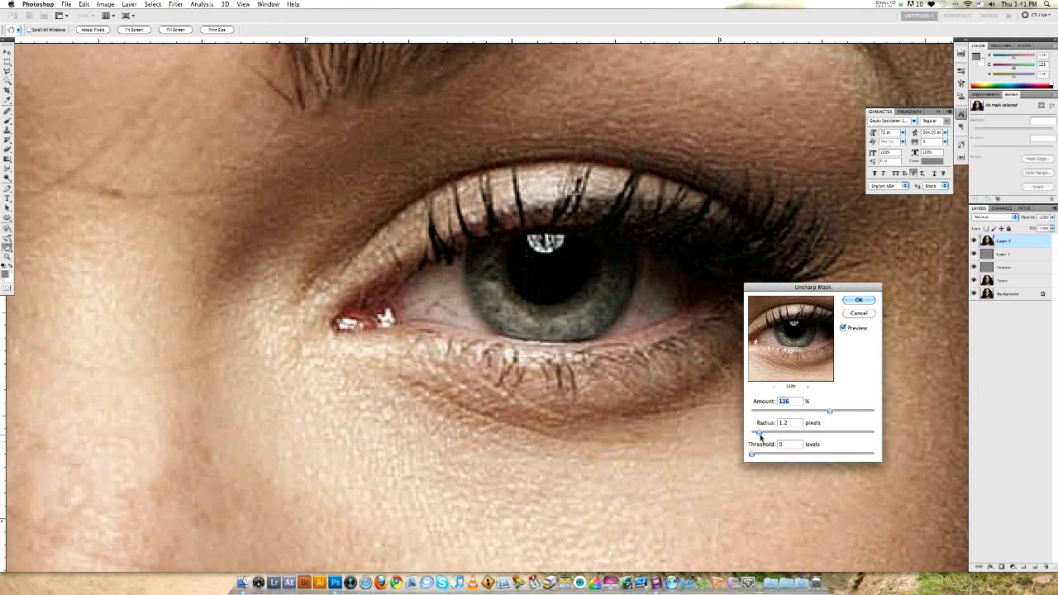
left_click_drag(828, 412, 825, 411)
left_click(859, 300)
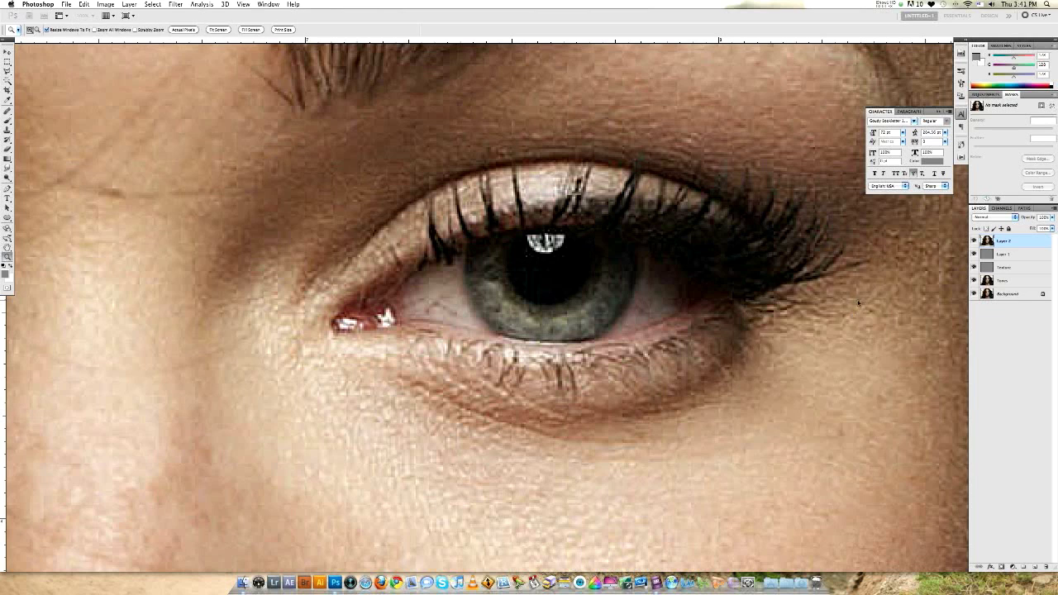
Hide the sharpened layer behind a black layer mask and paint white over the iris with a small brush to reveal its sharpening
left_click(1001, 567)
key("ctrl+i")
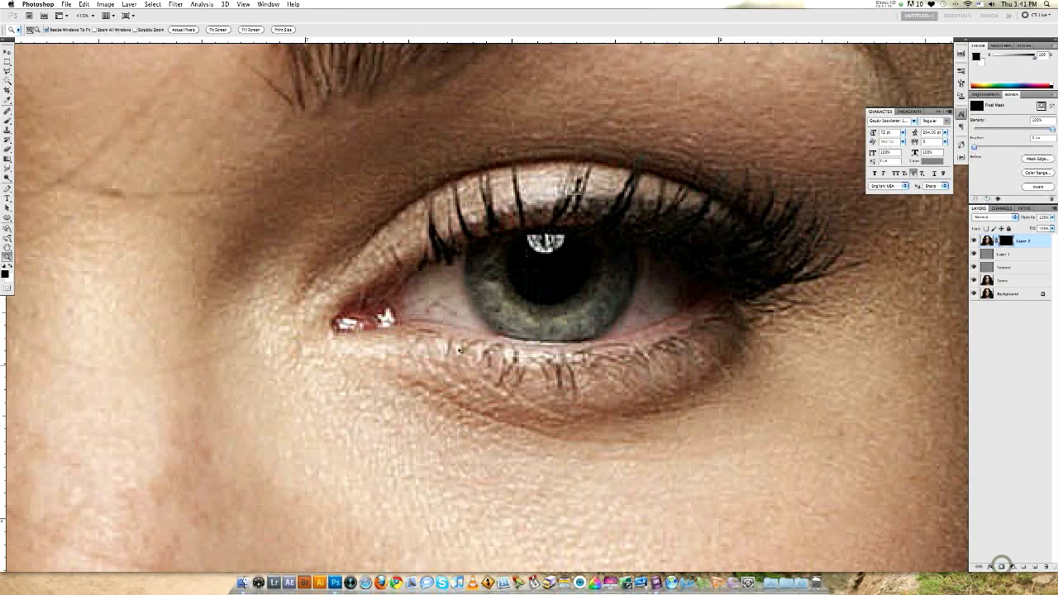
key("b")
right_click(677, 267)
left_click_drag(704, 279, 698, 279)
left_click(613, 257)
key("x")
mouse_move(608, 268)
left_mouse_down()
mouse_move(576, 321)
mouse_move(603, 304)
mouse_move(519, 314)
mouse_move(495, 260)
mouse_move(510, 315)
mouse_move(494, 265)
mouse_move(567, 302)
left_mouse_up()
key("x")
Examine the selectively sharpened eye up close and within the full portrait
key("z")
left_click(567, 297, "alt")
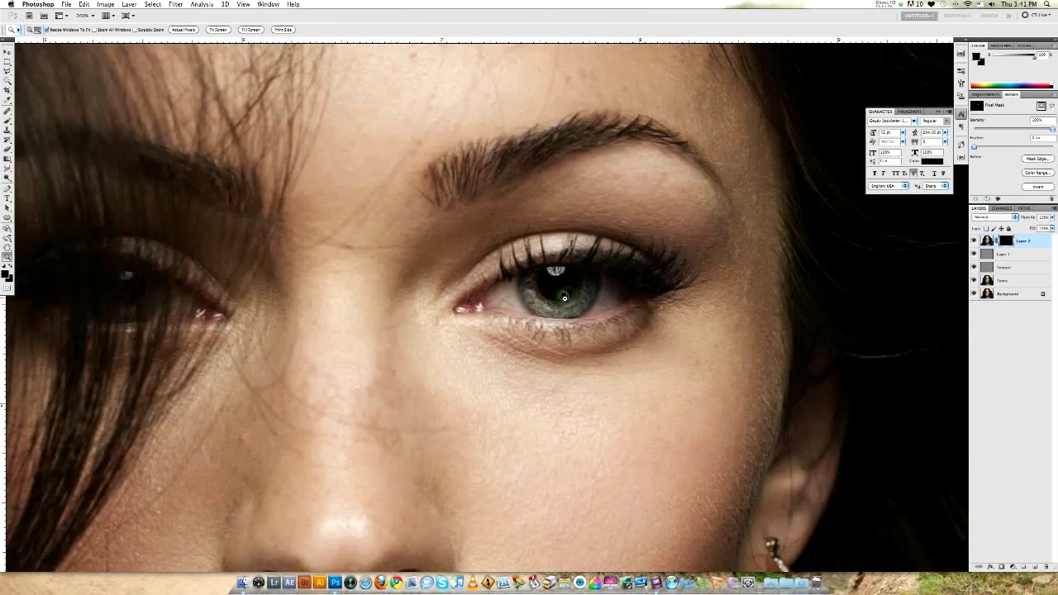
left_click(563, 295)
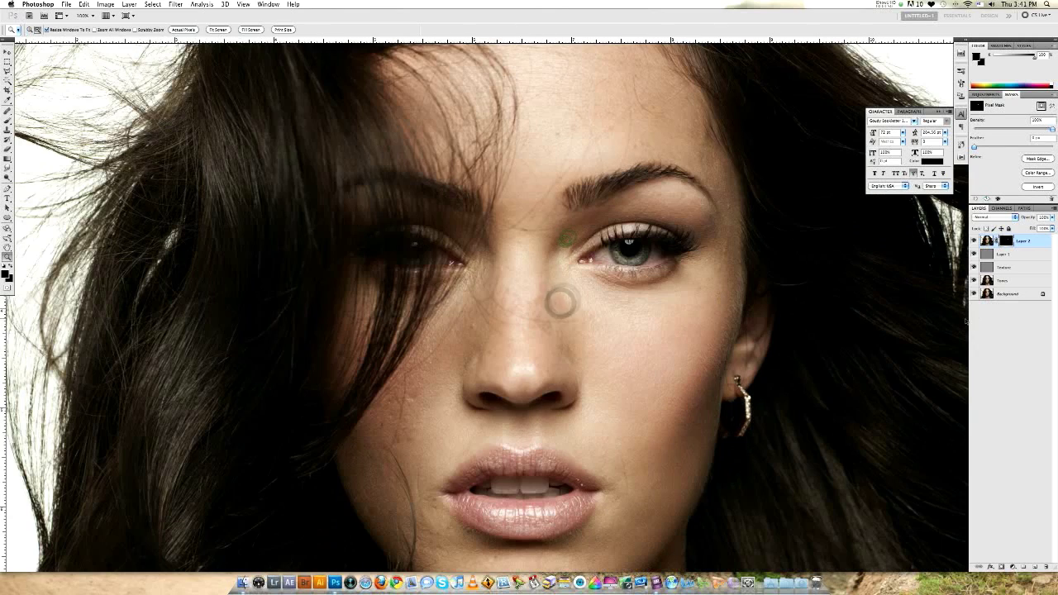
left_click(489, 342, "alt")
left_click(489, 342, "alt")
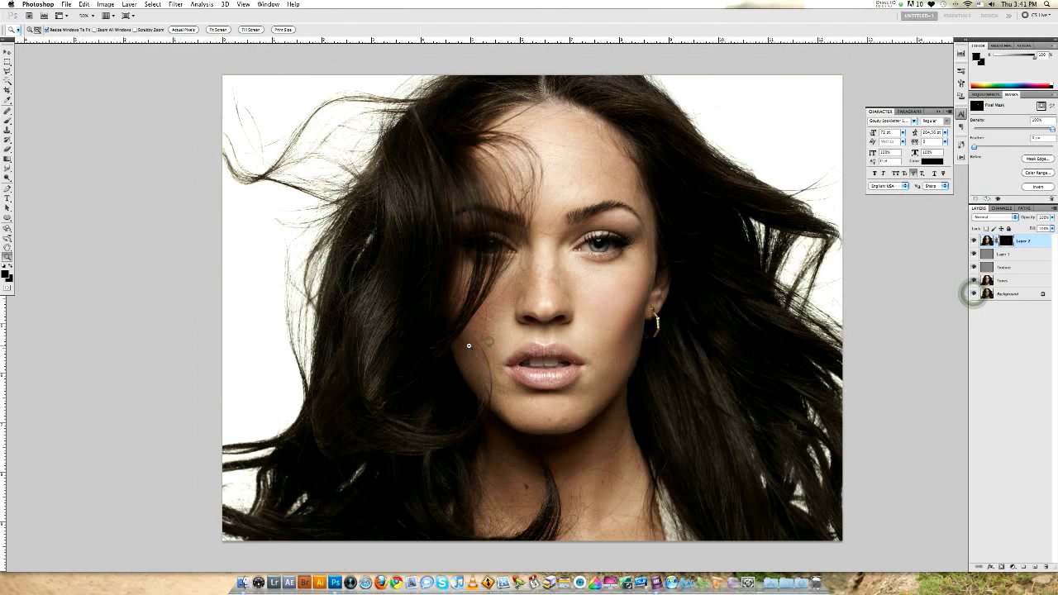